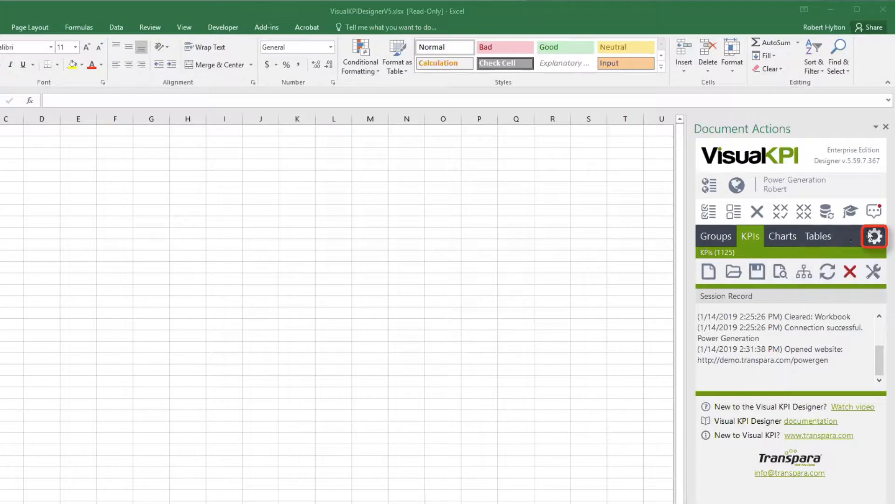
- Open the Default Ranges settings and select the Default Trend Range entry
{"action": "left_click", "coordinate": [872, 235]}
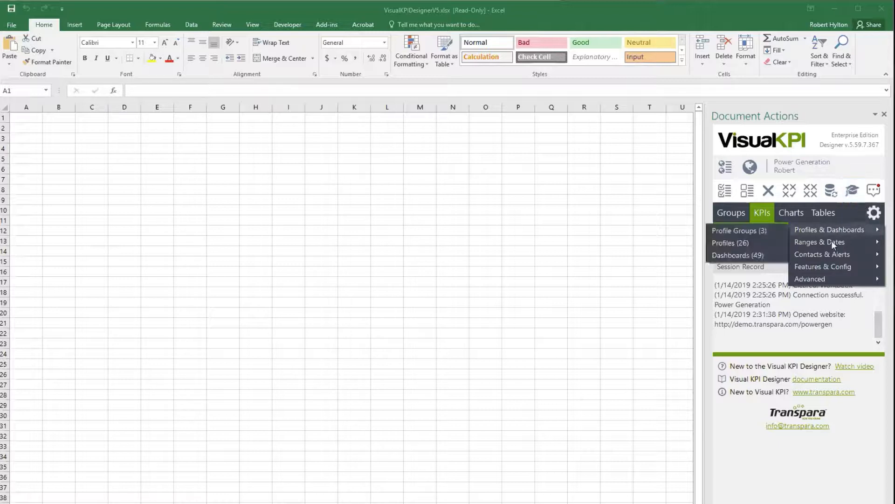
{"action": "mouse_move", "coordinate": [826, 244]}
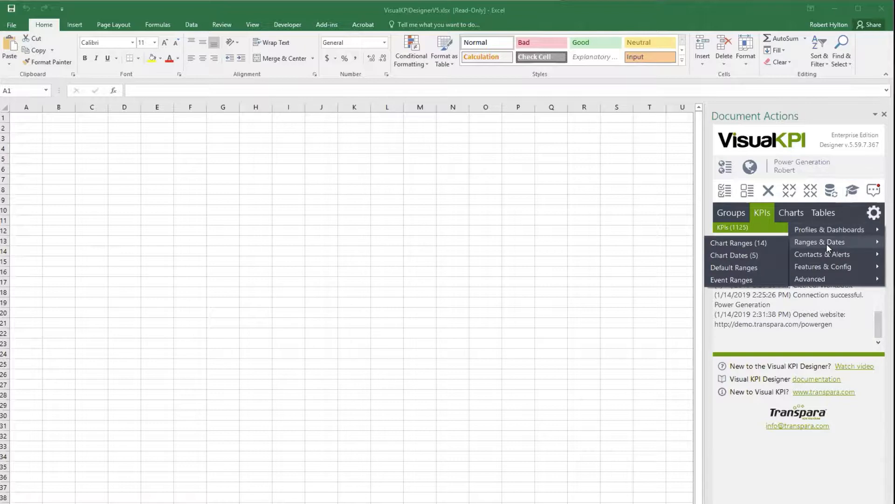
{"action": "left_click", "coordinate": [740, 267]}
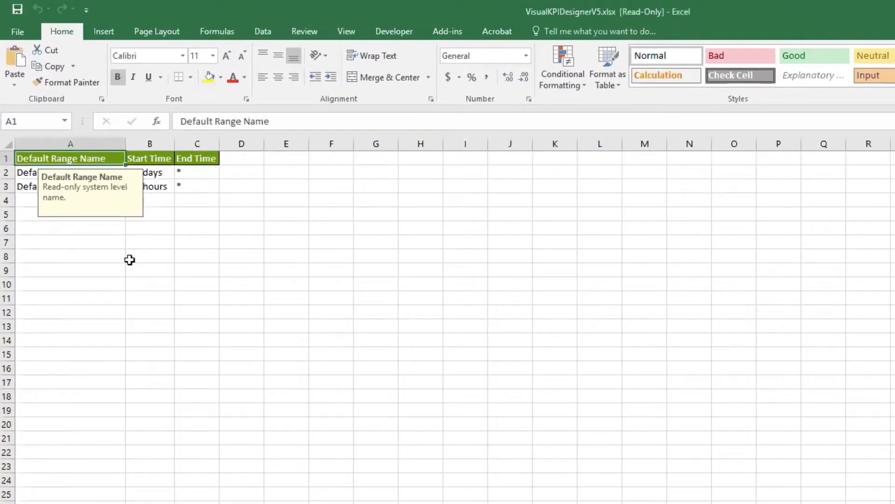
{"action": "left_click", "coordinate": [82, 180]}
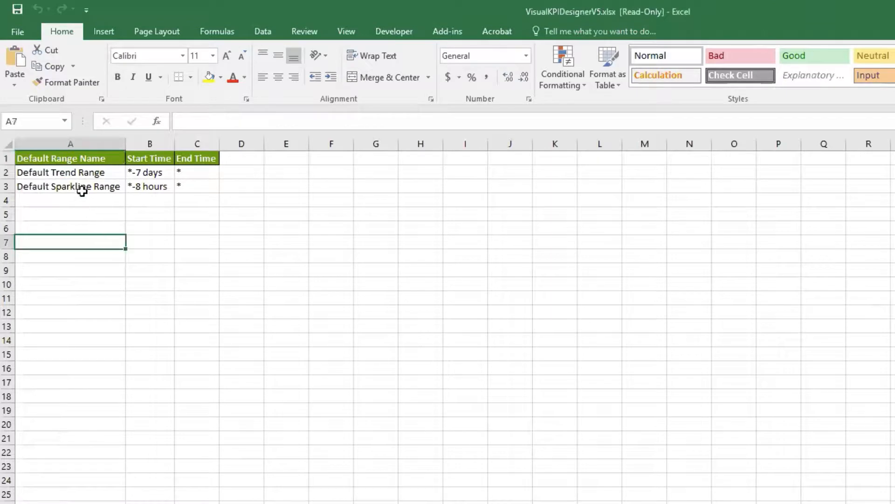
{"action": "left_click", "coordinate": [73, 172]}
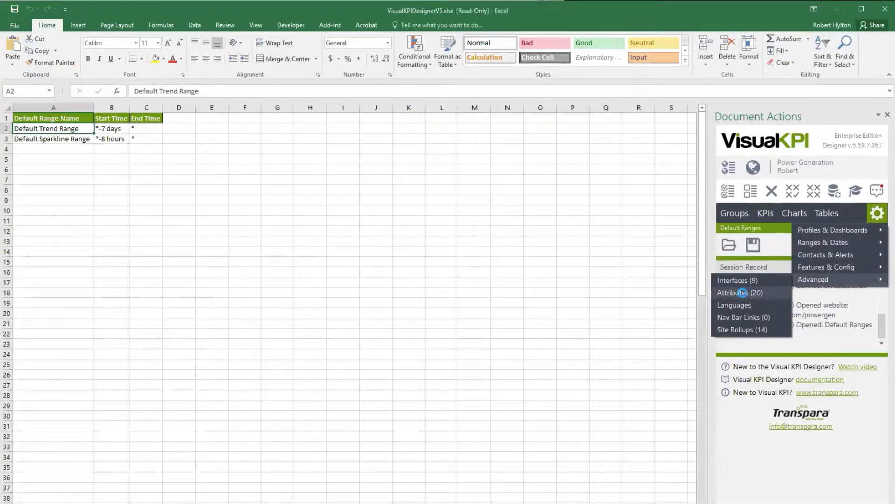
- Open the Attributes list from the advanced settings and select the Plant Type attribute
{"action": "left_click", "coordinate": [742, 292]}
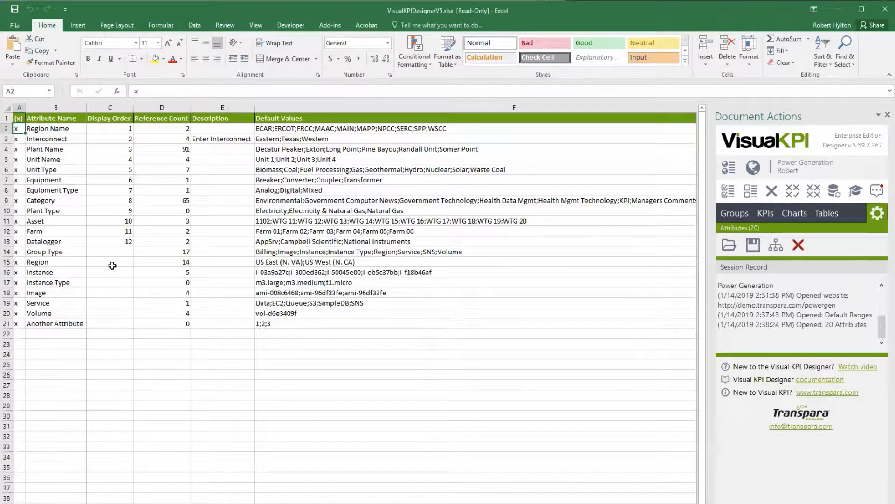
{"action": "left_click", "coordinate": [51, 211]}
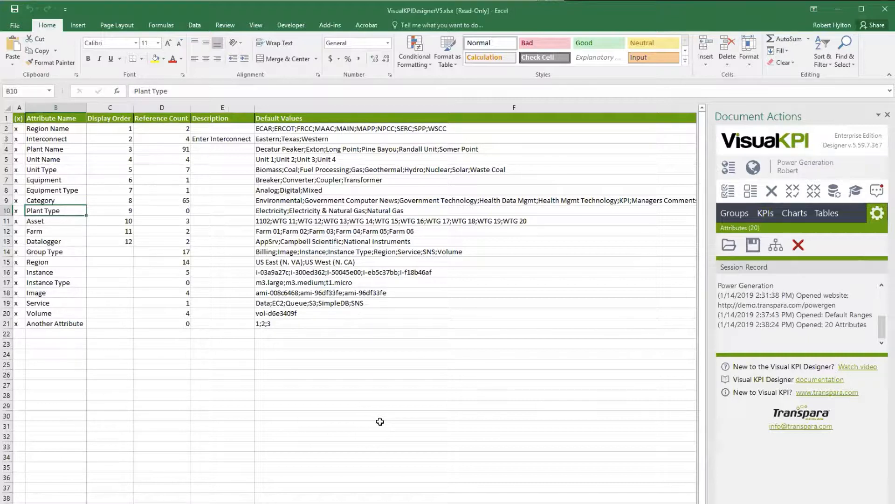
- Open the Contacts list from the contact and alert settings for viewing
{"action": "left_click", "coordinate": [881, 215]}
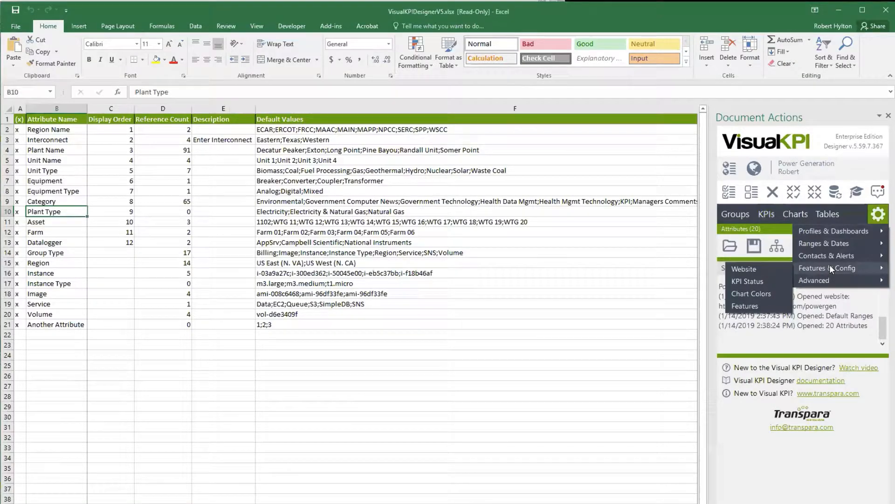
{"action": "mouse_move", "coordinate": [827, 254]}
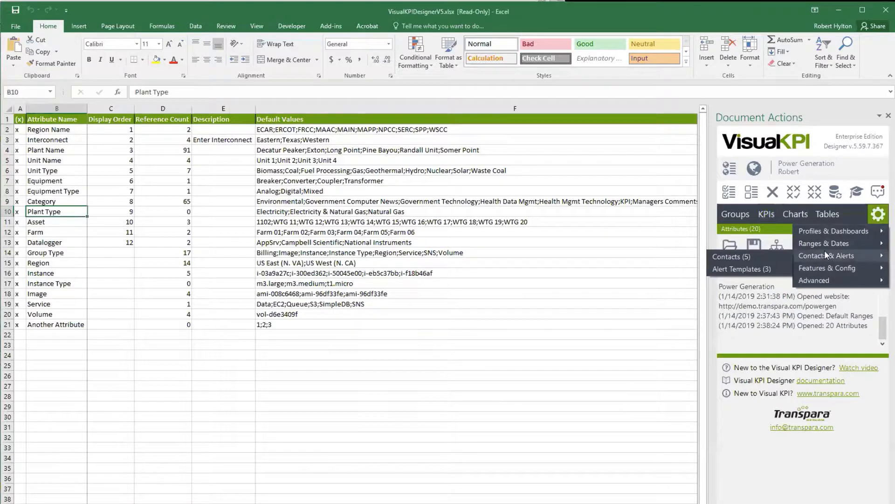
{"action": "left_click", "coordinate": [737, 256]}
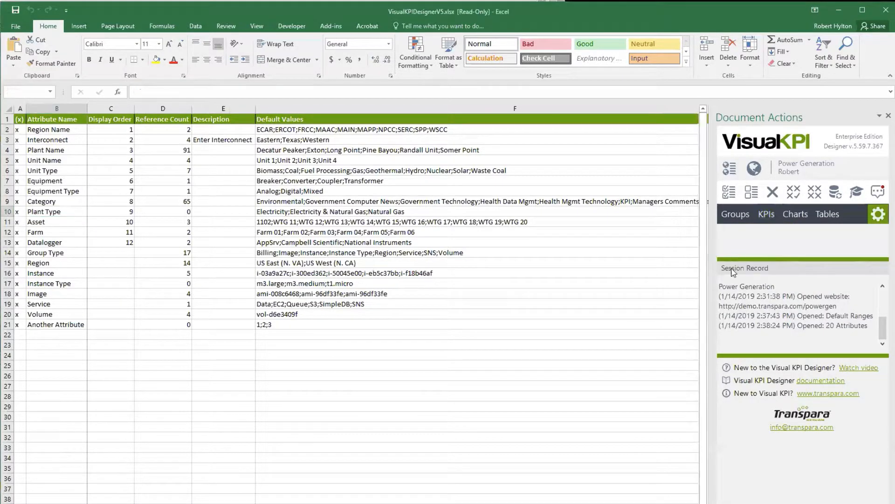
{"action": "left_click", "coordinate": [215, 302]}
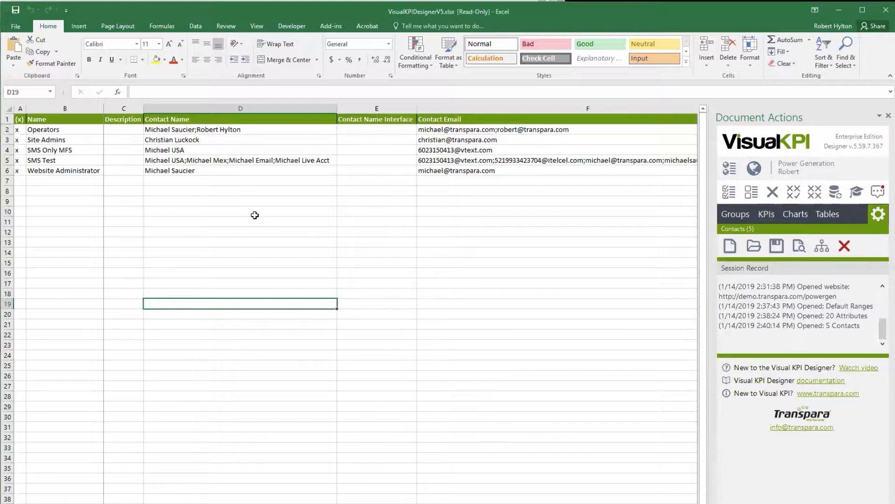
- Open the KPI Status configuration and highlight the default names High High High through Low Low Low, followed by NA
{"action": "left_click", "coordinate": [879, 215]}
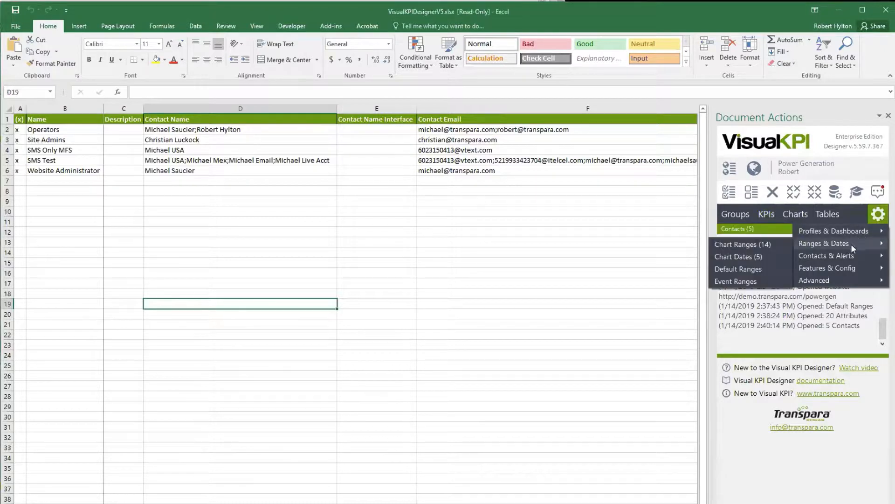
{"action": "mouse_move", "coordinate": [842, 268]}
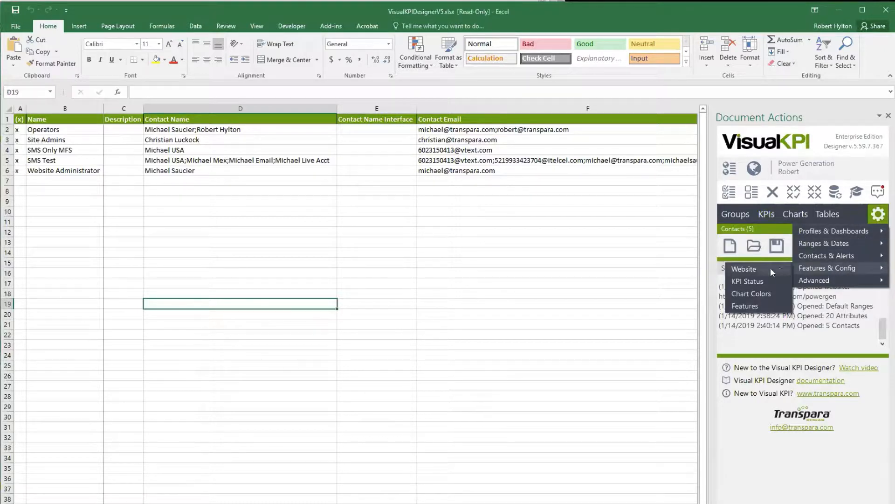
{"action": "left_click", "coordinate": [751, 281]}
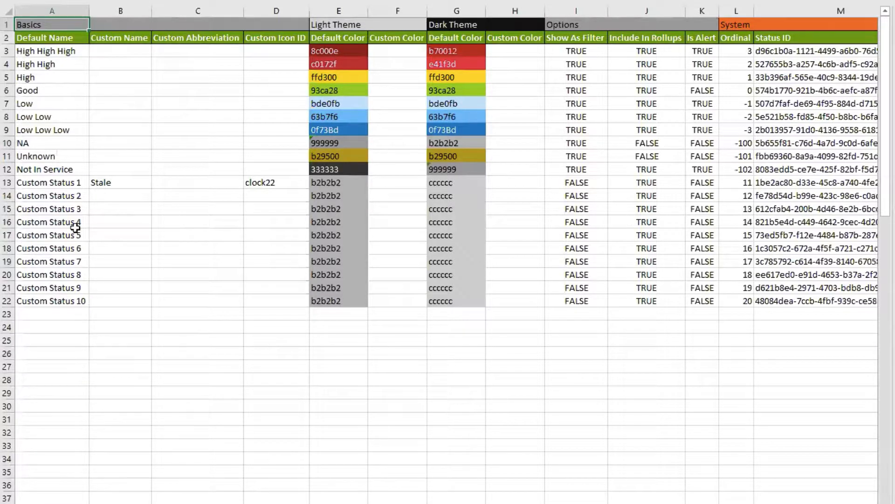
{"action": "left_click_drag", "start_coordinate": [53, 51], "coordinate": [52, 125]}
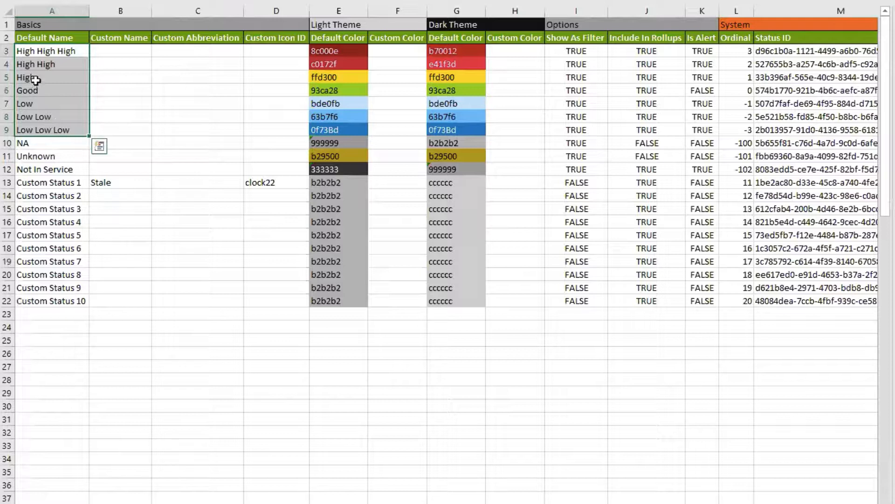
{"action": "left_click", "coordinate": [35, 144]}
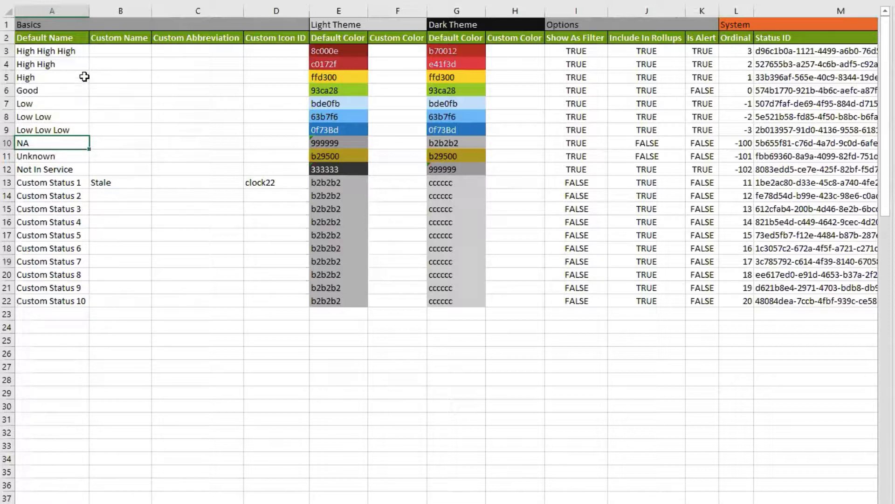
- Try Critical as the custom name of the High High High status and erase it again
{"action": "left_click", "coordinate": [143, 53]}
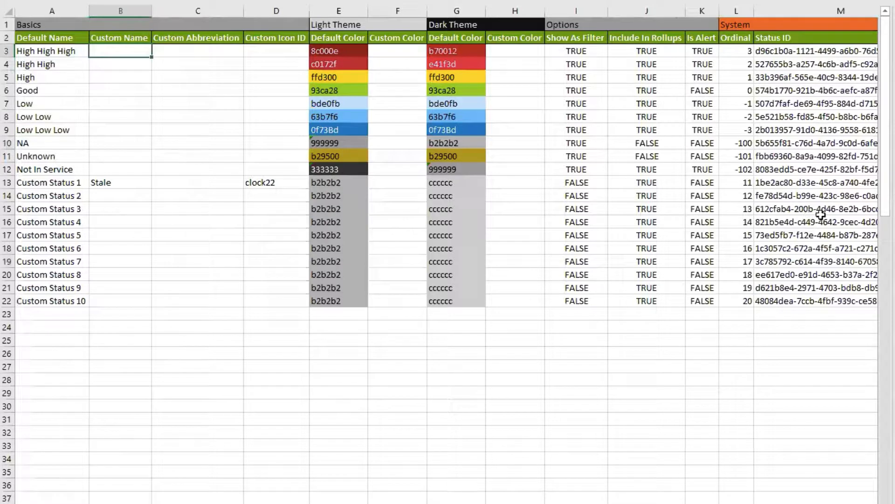
{"action": "type", "text": "Run away"}
{"action": "key", "text": "BackSpace"}
{"action": "key", "text": "BackSpace"}
{"action": "key", "text": "BackSpace"}
{"action": "key", "text": "BackSpace"}
{"action": "key", "text": "BackSpace"}
{"action": "key", "text": "BackSpace"}
{"action": "key", "text": "BackSpace"}
{"action": "key", "text": "BackSpace"}
{"action": "type", "text": "D"}
{"action": "key", "text": "BackSpace"}
{"action": "type", "text": "Critica"}
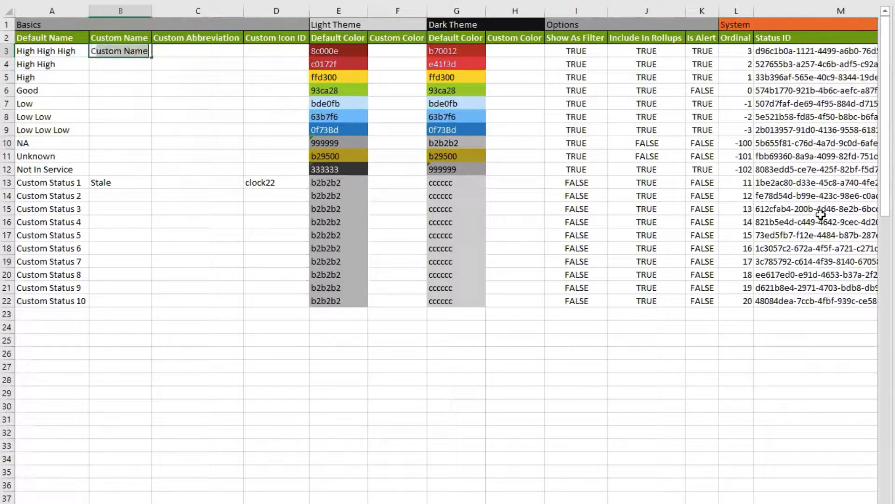
{"action": "type", "text": "l"}
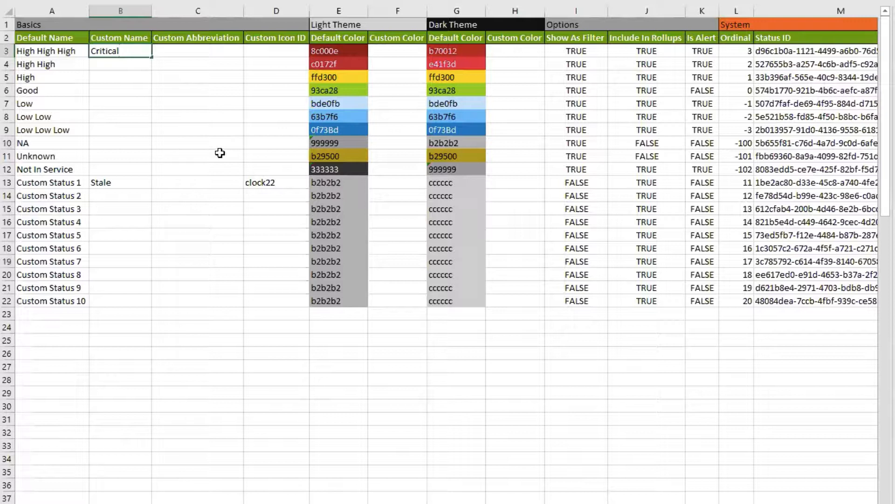
{"action": "key", "text": "BackSpace"}
{"action": "key", "text": "BackSpace"}
{"action": "key", "text": "BackSpace"}
{"action": "key", "text": "BackSpace"}
{"action": "key", "text": "BackSpace"}
{"action": "key", "text": "BackSpace"}
{"action": "key", "text": "BackSpace"}
{"action": "key", "text": "BackSpace"}
- Try HHH as the custom abbreviation of the High High High status and erase it again
{"action": "left_click", "coordinate": [203, 52]}
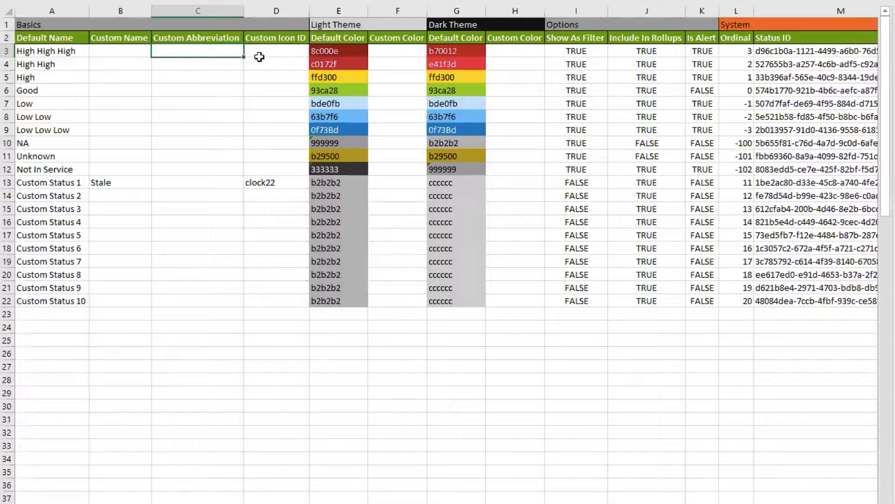
{"action": "type", "text": "HHH"}
{"action": "key", "text": "BackSpace"}
{"action": "key", "text": "BackSpace"}
{"action": "key", "text": "BackSpace"}
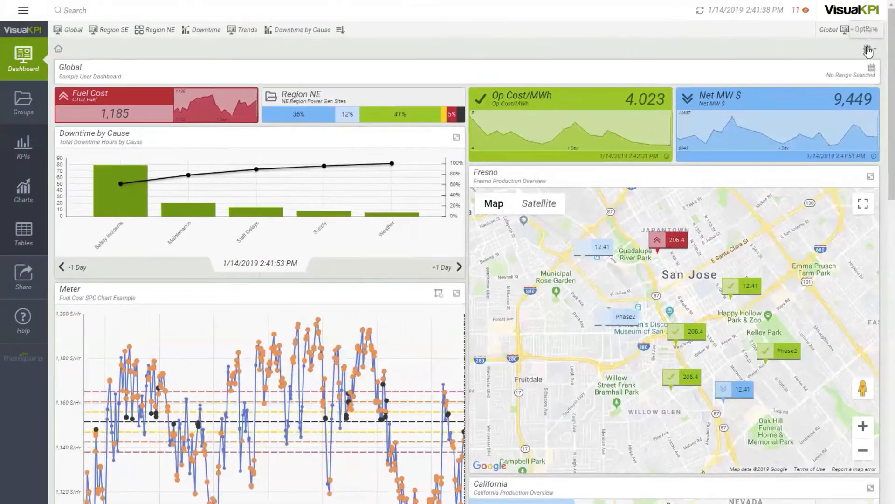
- Switch the Visual KPI web dashboard to the dark theme and back to the light theme
{"action": "left_click", "coordinate": [868, 49]}
{"action": "left_click", "coordinate": [823, 177]}
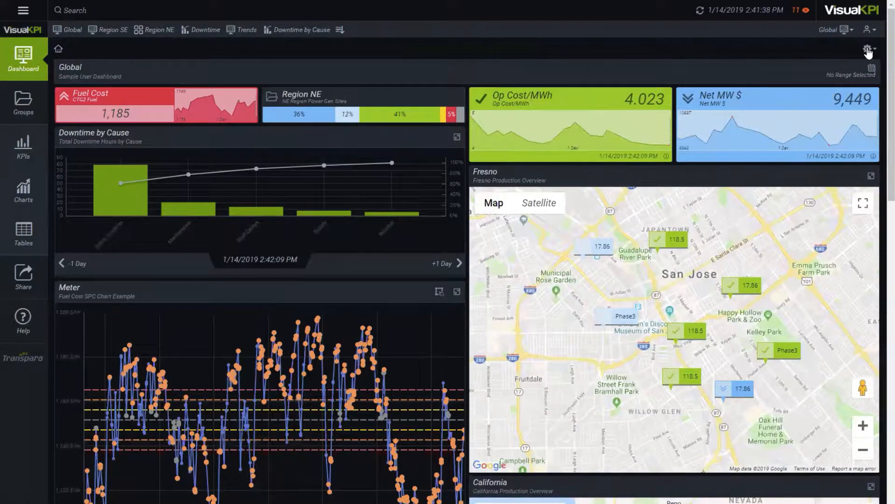
{"action": "left_click", "coordinate": [867, 49]}
{"action": "left_click", "coordinate": [826, 185]}
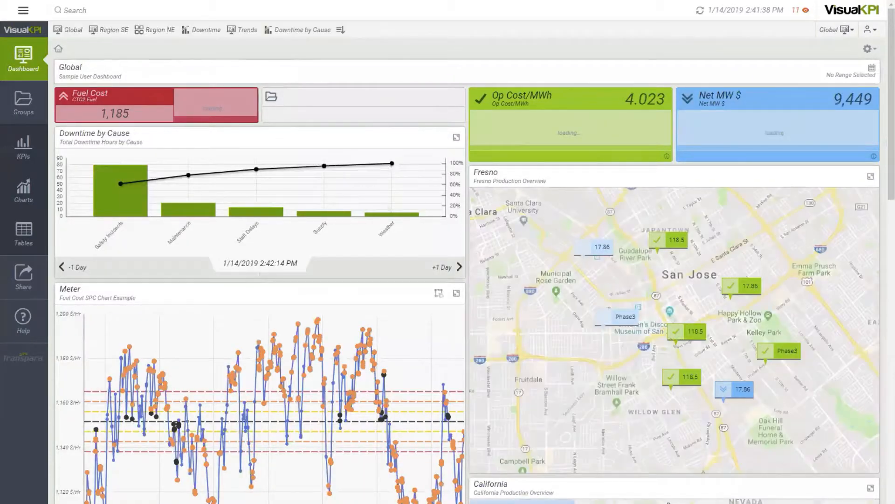
- Return to Excel and view the status icon choices for High High High, leaving them without a change
{"action": "key", "text": "alt+Tab"}
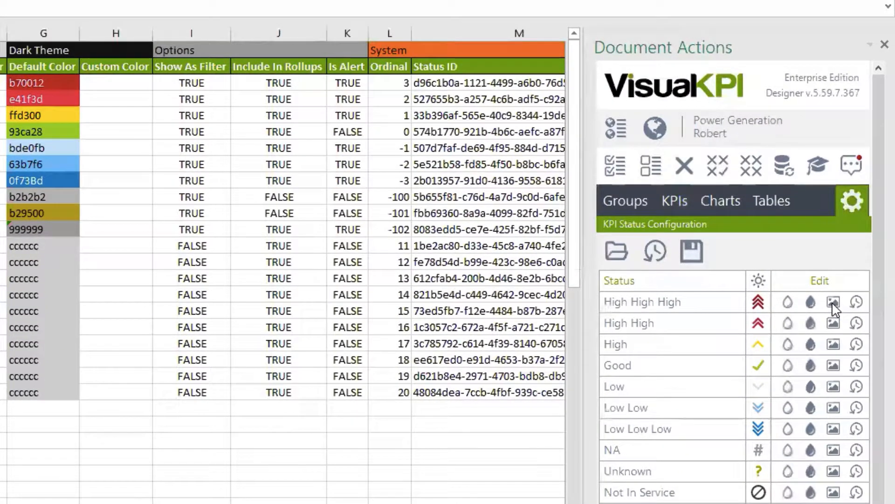
{"action": "left_click", "coordinate": [132, 435]}
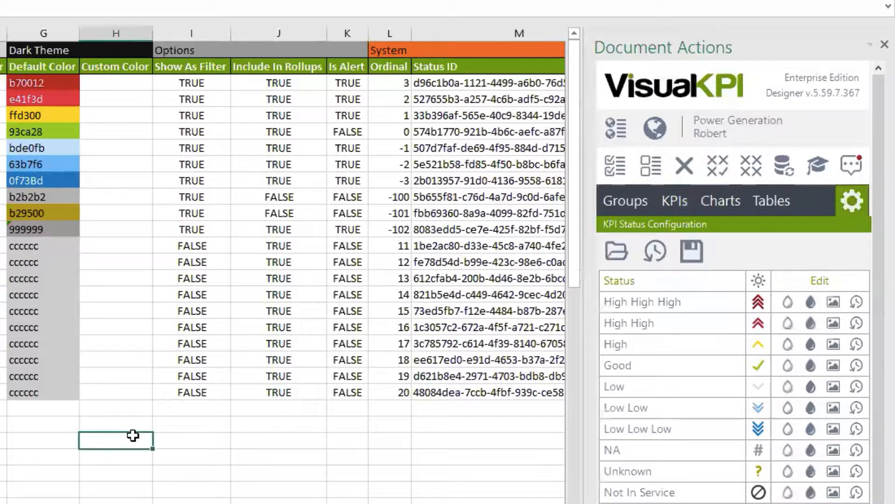
{"action": "left_click", "coordinate": [833, 303]}
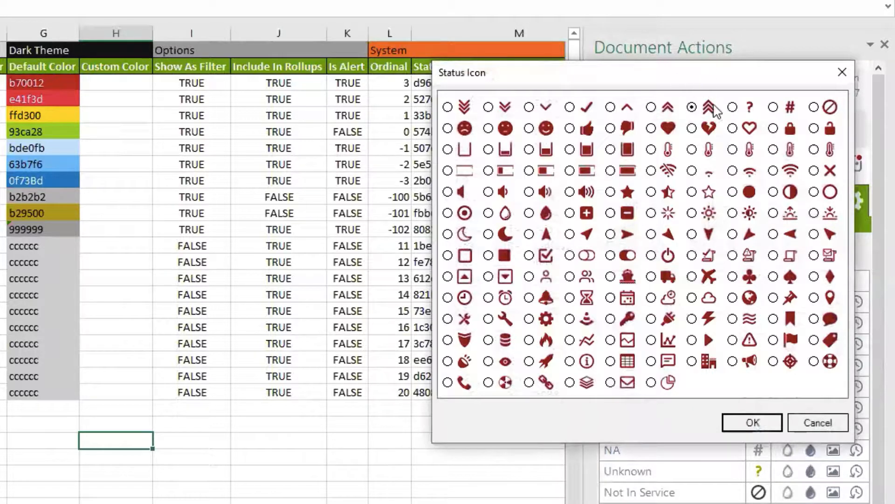
{"action": "left_click_drag", "start_coordinate": [717, 76], "coordinate": [464, 65]}
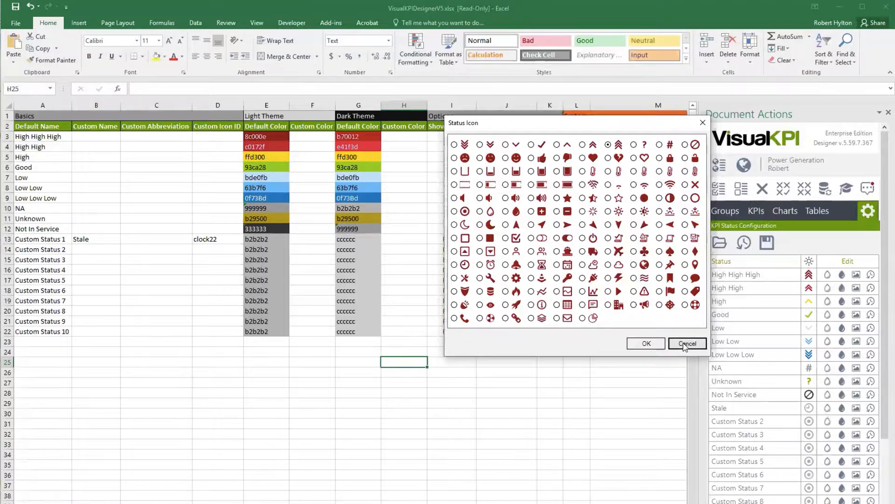
{"action": "left_click", "coordinate": [684, 345]}
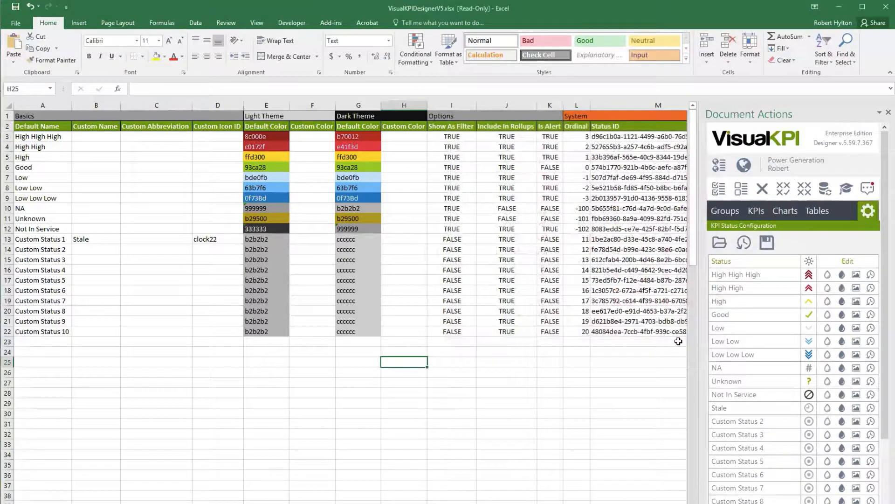
- View the light-theme color picker for High High High without a change, and preview the status icons in the dark theme and back
{"action": "left_click", "coordinate": [828, 275]}
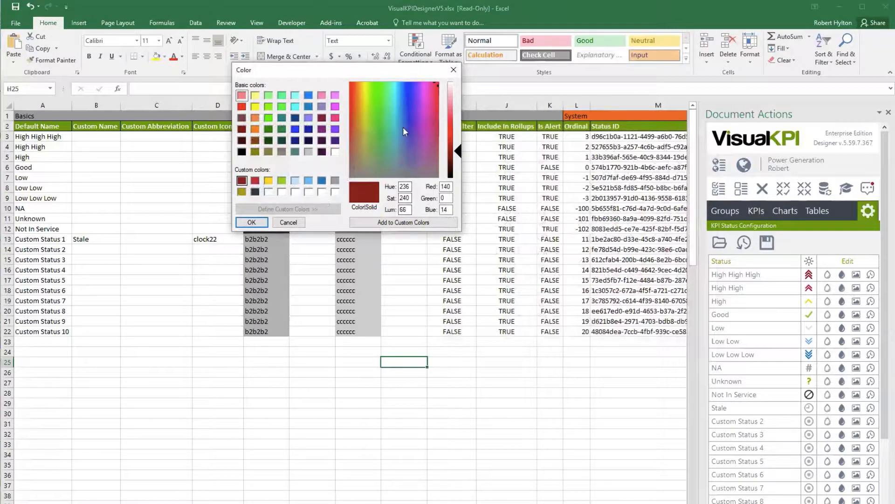
{"action": "left_click", "coordinate": [288, 223]}
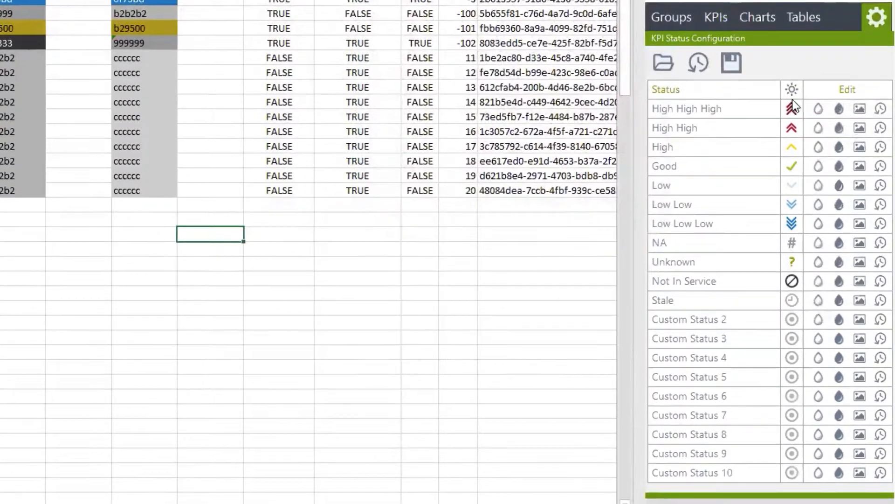
{"action": "left_click", "coordinate": [791, 88]}
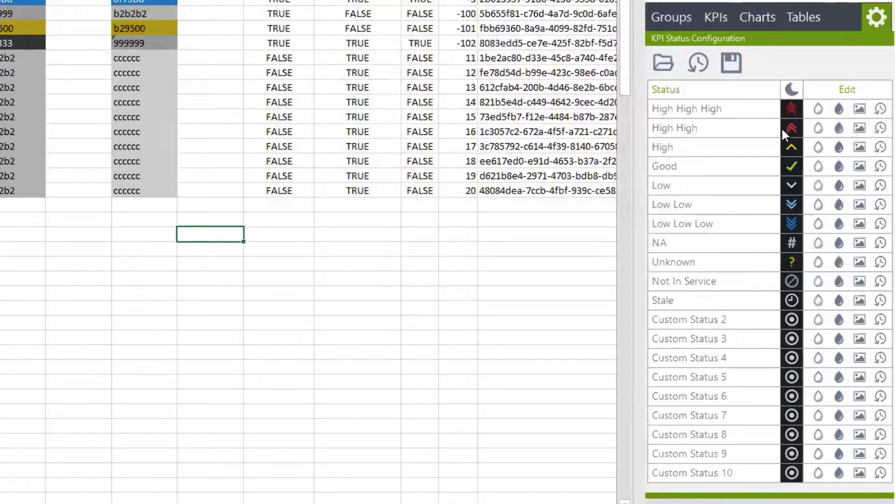
{"action": "left_click", "coordinate": [792, 89]}
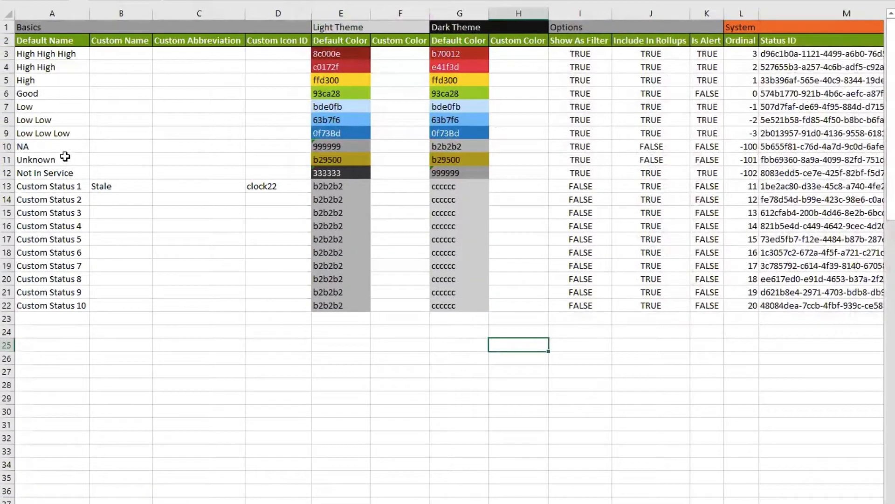
- Highlight the default names Custom Status 1 through Custom Status 10 and select the custom name Stale
{"action": "left_click_drag", "start_coordinate": [44, 55], "coordinate": [82, 307]}
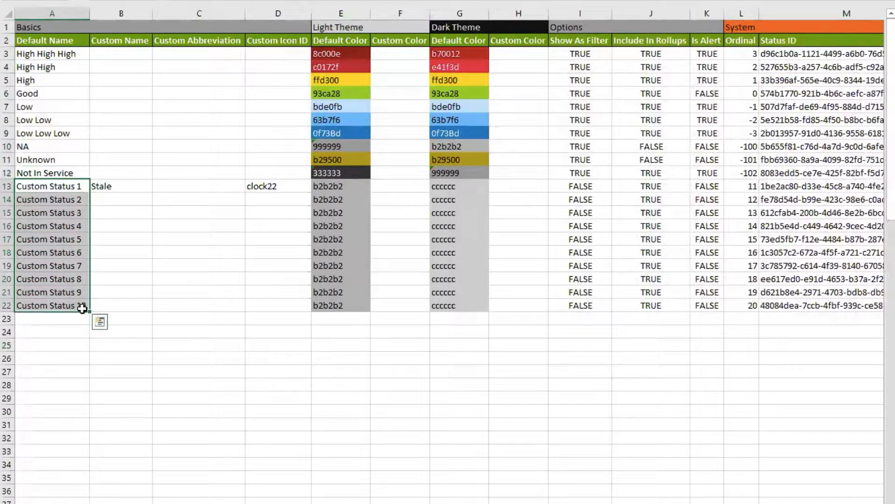
{"action": "left_click", "coordinate": [136, 279]}
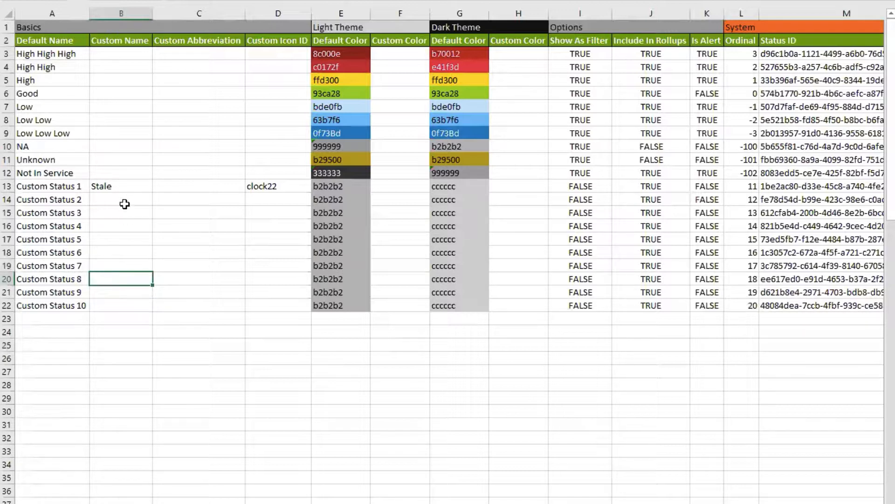
{"action": "left_click", "coordinate": [117, 185]}
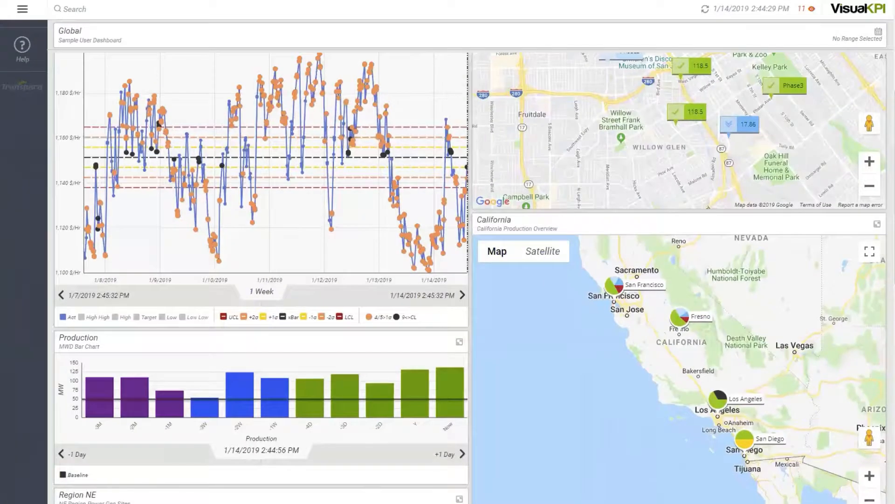
- Switch to the Visual KPI web dashboard, open Region NE with its filters, and view the Home group's status rollups
{"action": "left_click", "coordinate": [460, 498]}
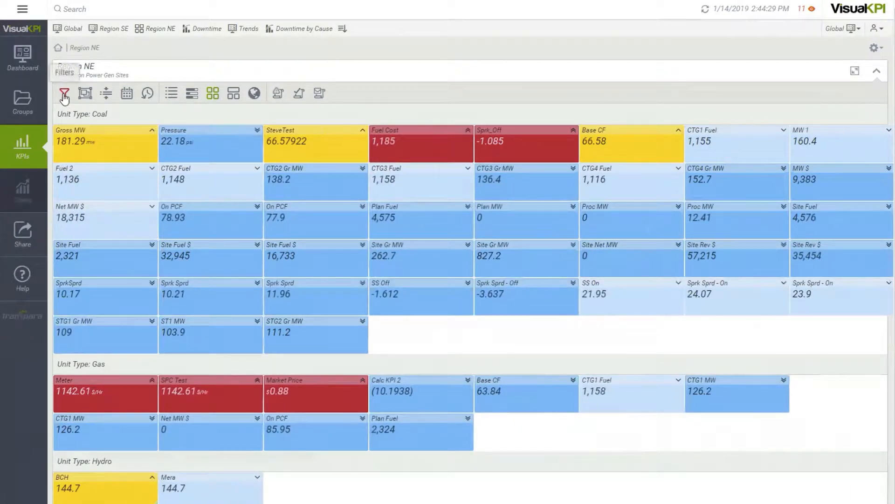
{"action": "left_click", "coordinate": [65, 96]}
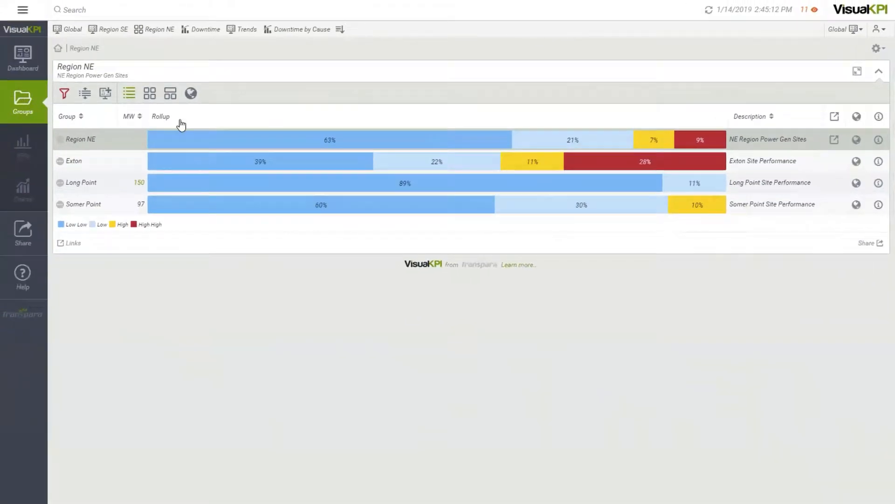
{"action": "left_click", "coordinate": [26, 32]}
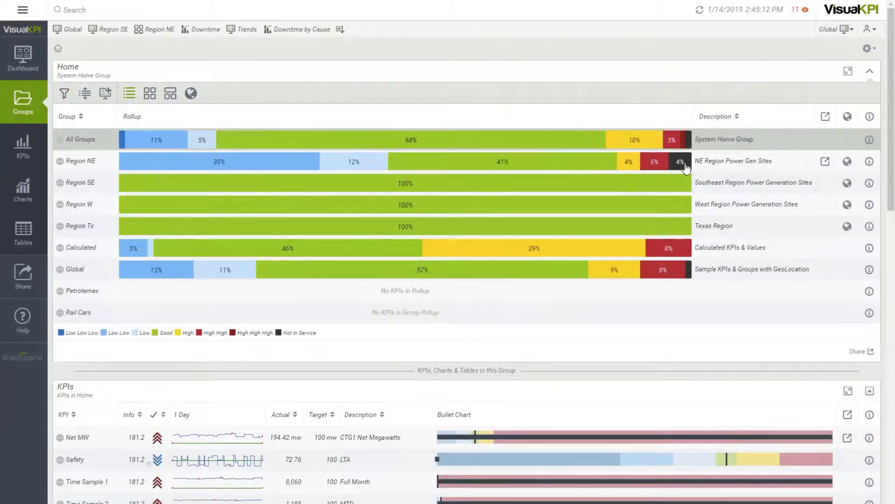
{"action": "mouse_move", "coordinate": [689, 160]}
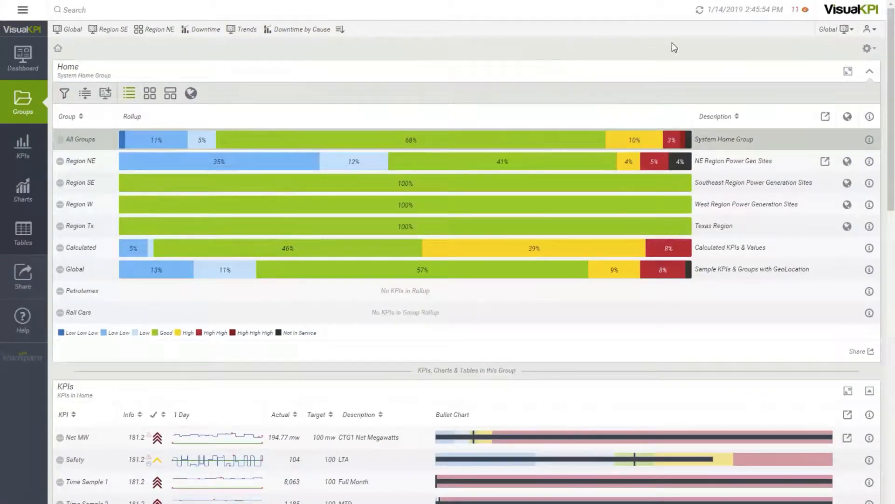
- Open the Watchlist and look through its In Alert and Not In Alert KPIs
{"action": "left_click", "coordinate": [799, 13]}
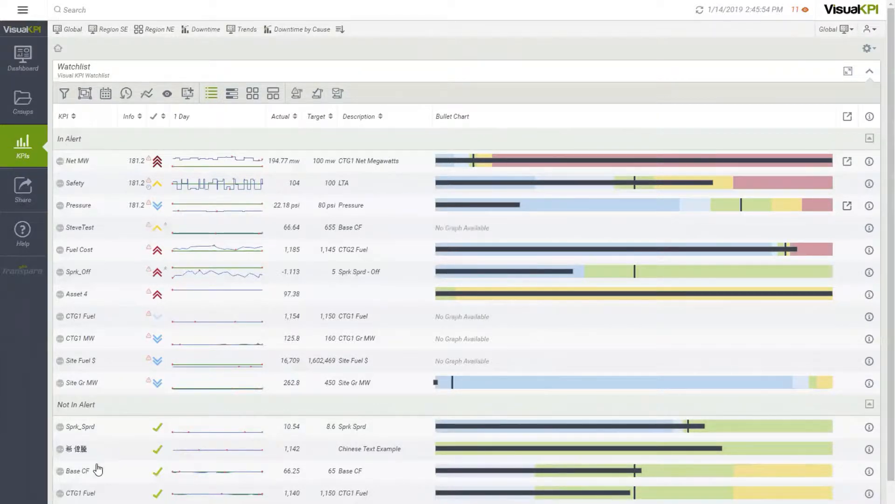
{"action": "scroll", "coordinate": [98, 468], "scroll_direction": "down", "scroll_amount": 3}
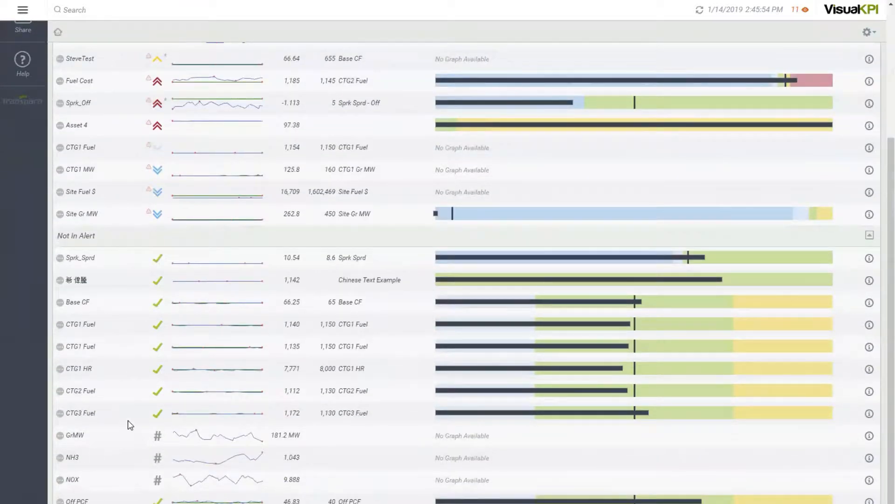
{"action": "scroll", "coordinate": [130, 429], "scroll_direction": "up", "scroll_amount": 3}
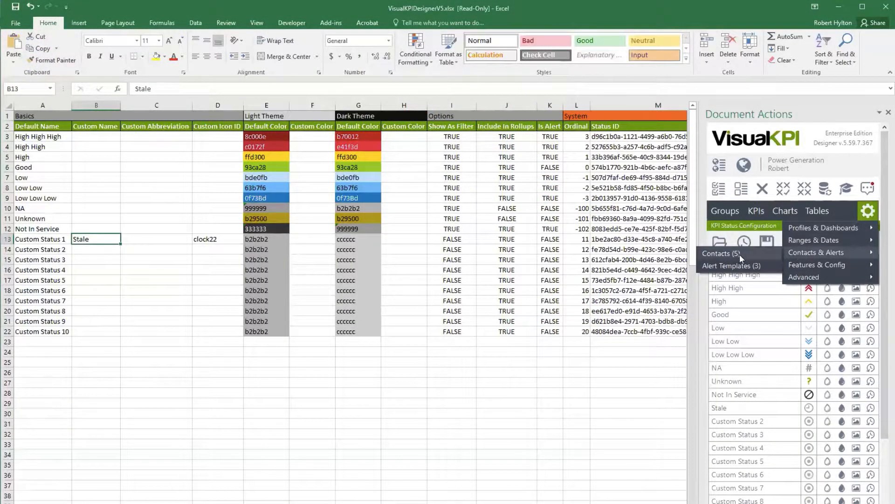
- Return to Excel, open the Alert Templates, and go through the Default template's name, description, Alert Reminder Interval and Time In State cells
{"action": "left_click", "coordinate": [723, 262]}
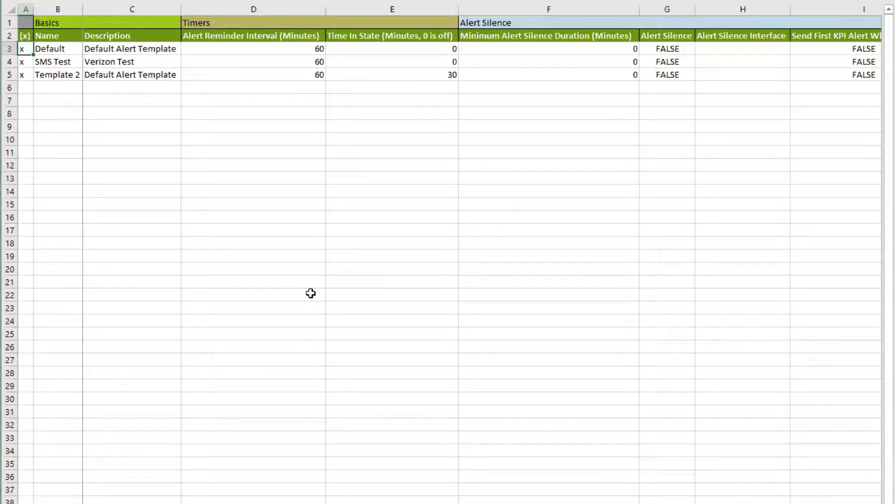
{"action": "left_click", "coordinate": [66, 52]}
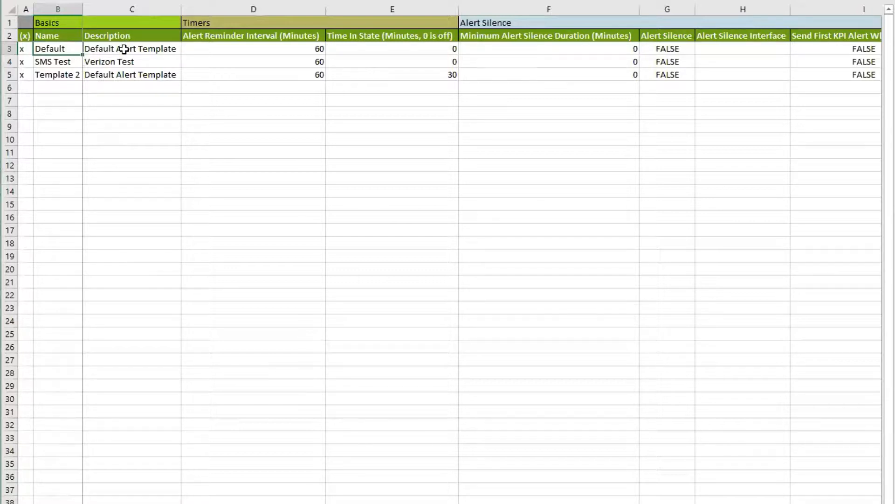
{"action": "left_click", "coordinate": [141, 49]}
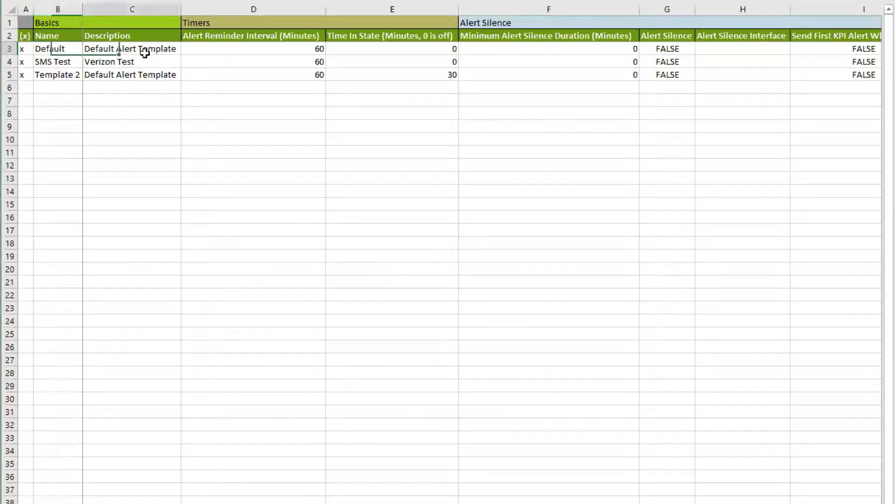
{"action": "left_click", "coordinate": [276, 49]}
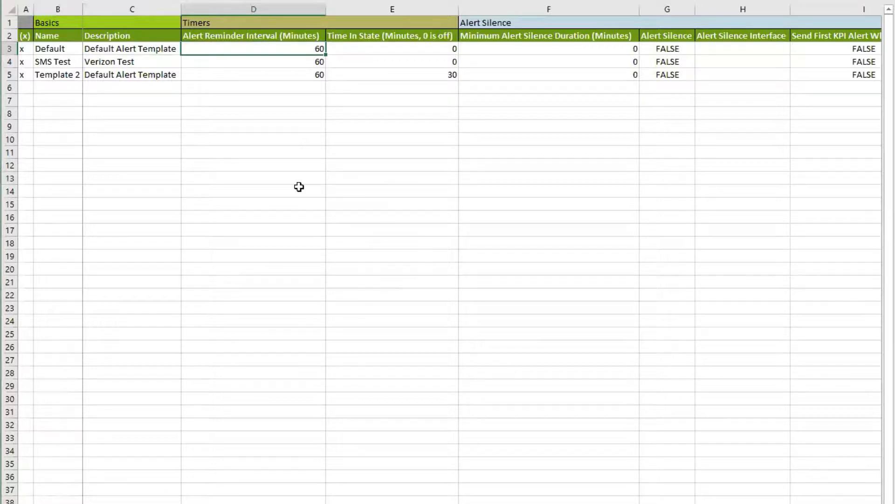
{"action": "key", "text": "Right"}
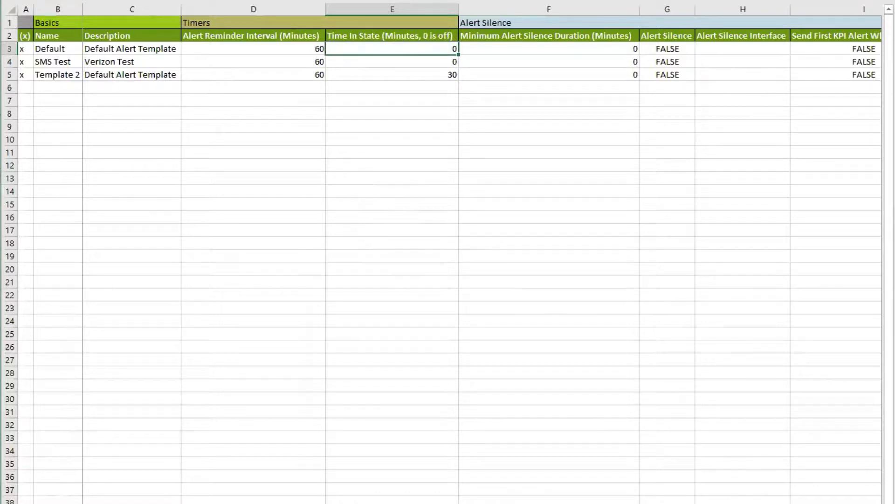
- Examine the Alert Silence columns and the alert columns for the statuses from Low Low Low to High High
{"action": "scroll", "coordinate": [480, 252], "scroll_direction": "right", "scroll_amount": 10}
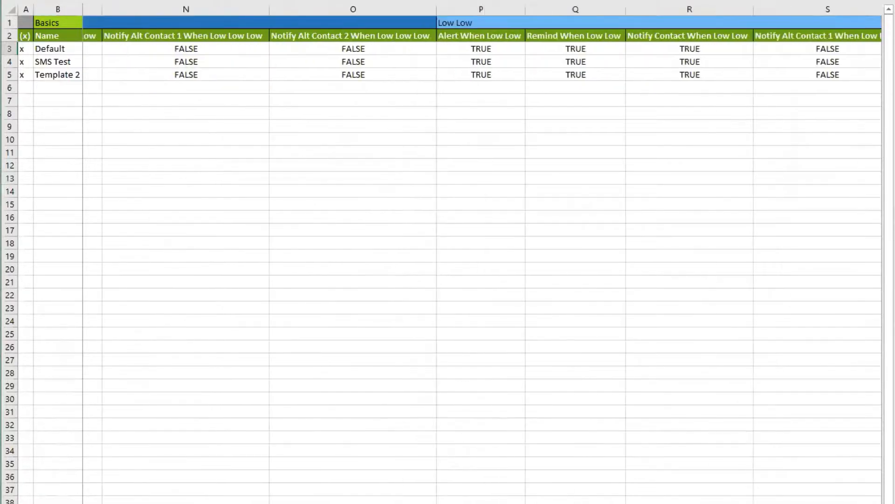
{"action": "scroll", "coordinate": [480, 252], "scroll_direction": "left", "scroll_amount": 10}
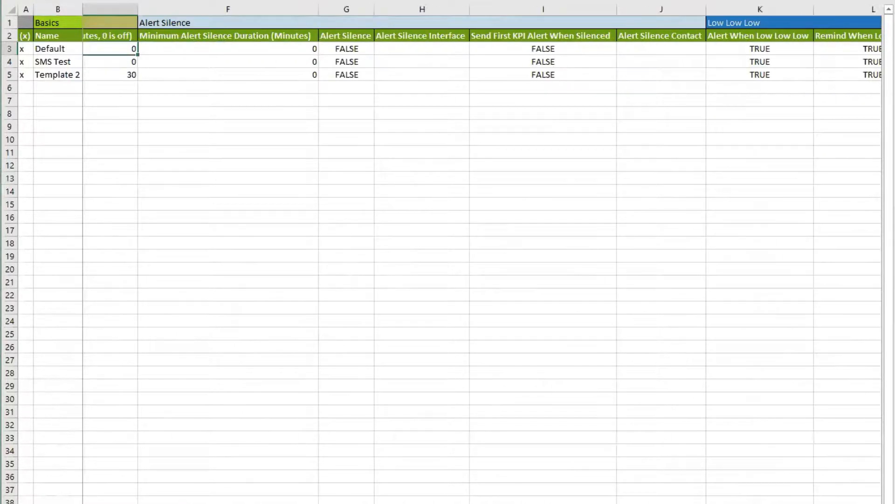
{"action": "scroll", "coordinate": [480, 251], "scroll_direction": "right", "scroll_amount": 10}
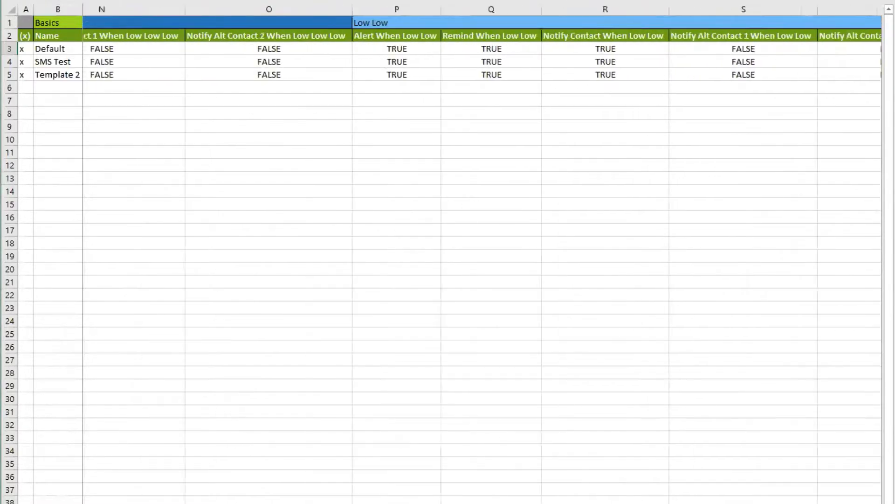
{"action": "scroll", "coordinate": [480, 252], "scroll_direction": "right", "scroll_amount": 2}
{"action": "scroll", "coordinate": [480, 252], "scroll_direction": "right", "scroll_amount": 10}
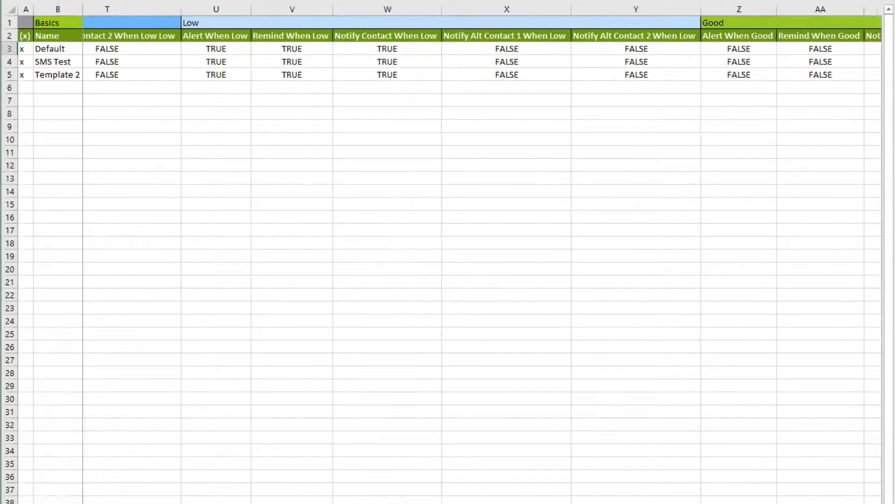
{"action": "scroll", "coordinate": [480, 252], "scroll_direction": "right", "scroll_amount": 6}
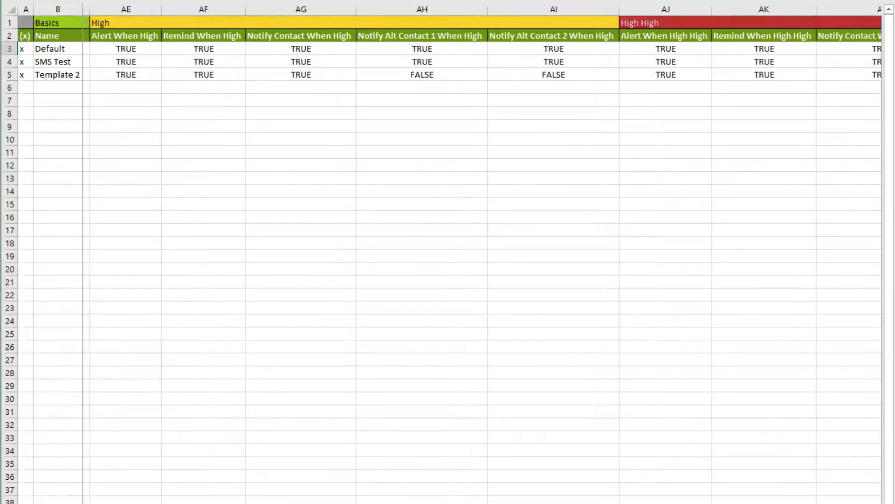
{"action": "scroll", "coordinate": [481, 252], "scroll_direction": "left", "scroll_amount": 20}
{"action": "scroll", "coordinate": [481, 252], "scroll_direction": "left", "scroll_amount": 2}
{"action": "scroll", "coordinate": [480, 252], "scroll_direction": "right", "scroll_amount": 3}
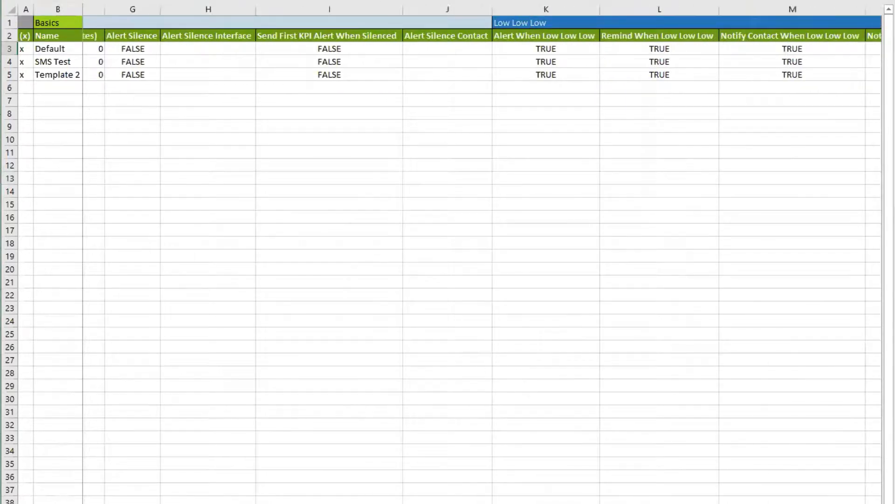
{"action": "scroll", "coordinate": [480, 252], "scroll_direction": "right", "scroll_amount": 3}
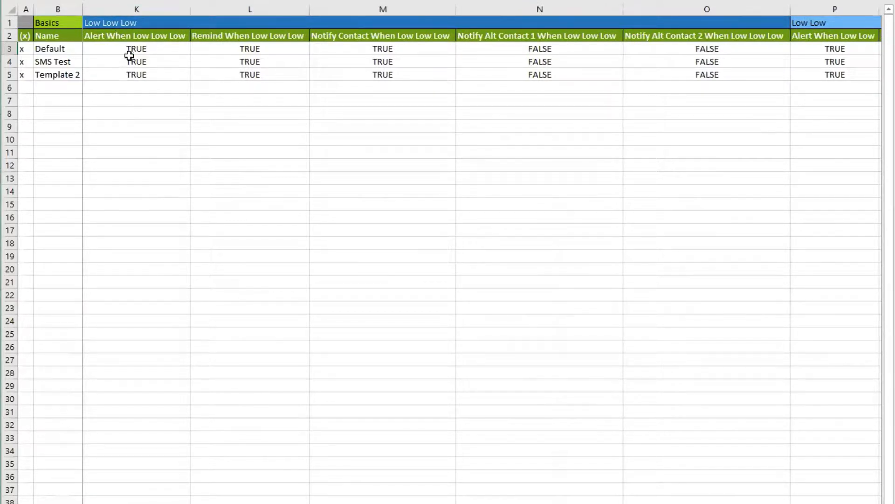
- Go through the Default template's Low Low Low cells for Alert, Remind, Notify Contact, and Notify Alt Contact 1 and 2
{"action": "left_click", "coordinate": [125, 48]}
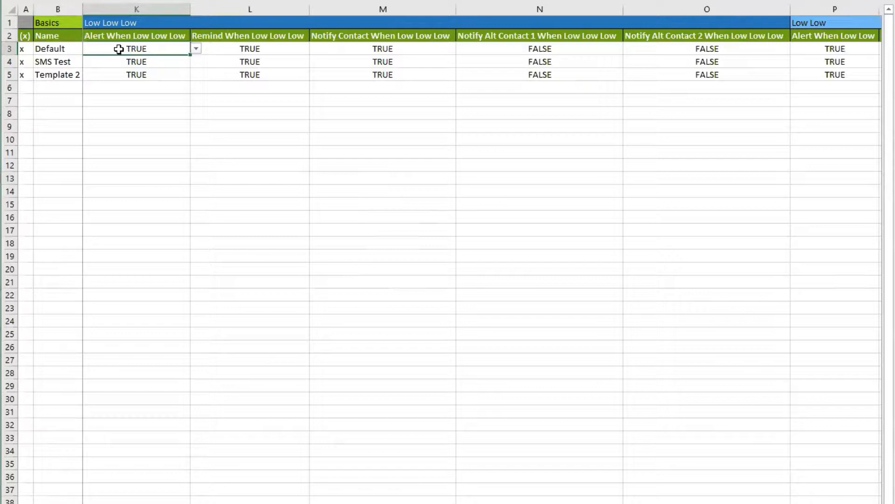
{"action": "left_click", "coordinate": [267, 46]}
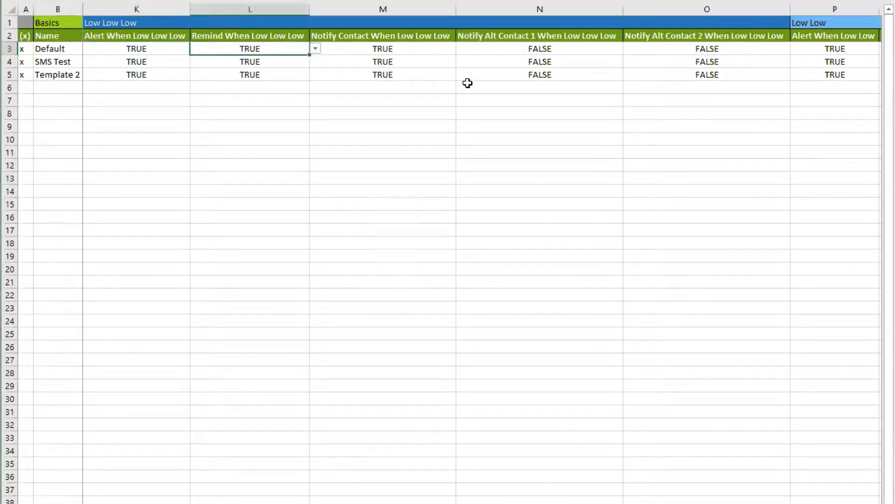
{"action": "left_click", "coordinate": [426, 45]}
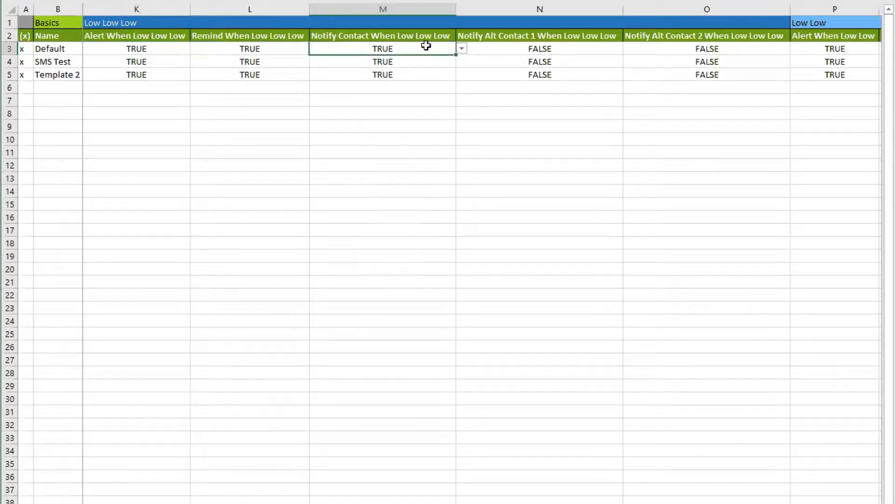
{"action": "left_click", "coordinate": [543, 51]}
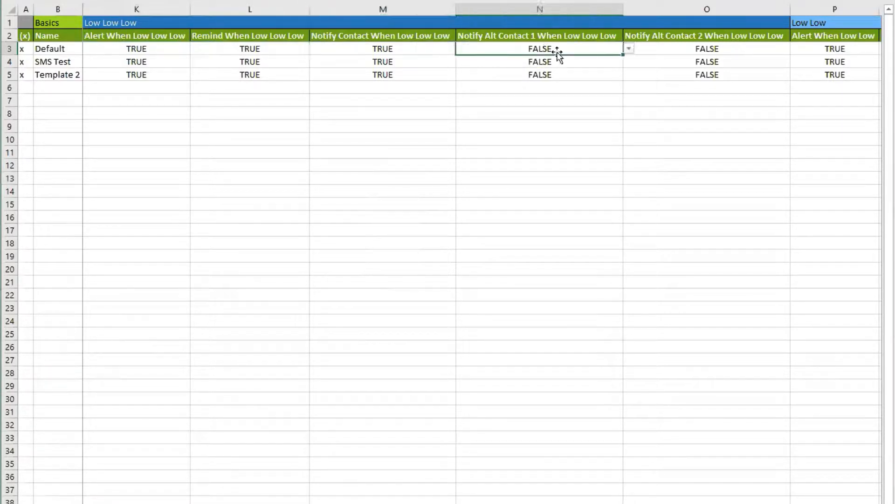
{"action": "left_click", "coordinate": [690, 49]}
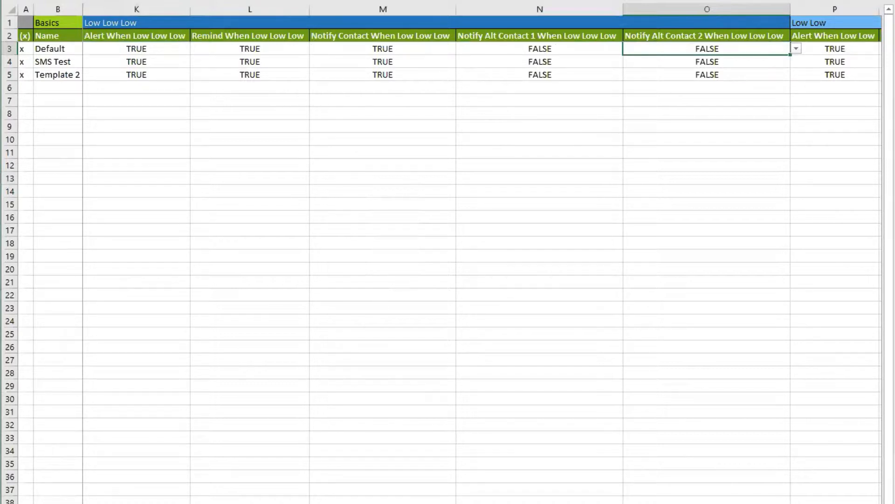
- Examine the alert template columns for the remaining statuses, from Low Low through Custom Status 10, and the Transient columns
{"action": "scroll", "coordinate": [483, 252], "scroll_direction": "right", "scroll_amount": 10}
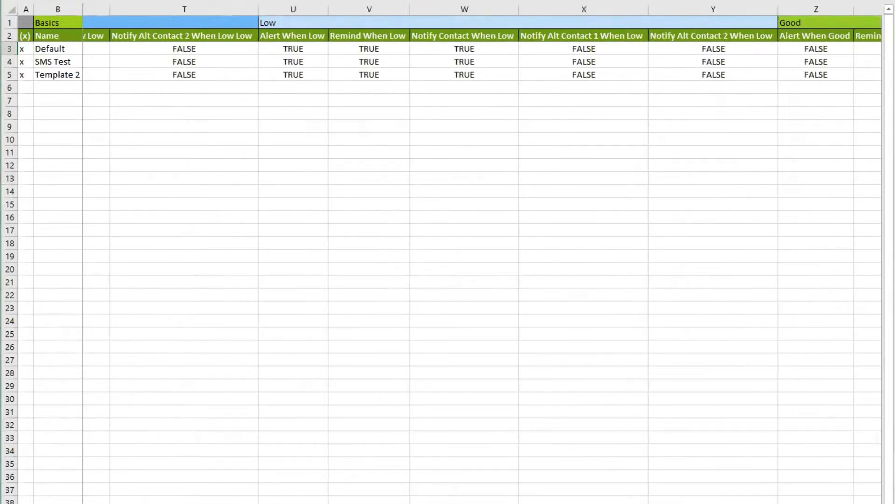
{"action": "scroll", "coordinate": [482, 252], "scroll_direction": "right", "scroll_amount": 6}
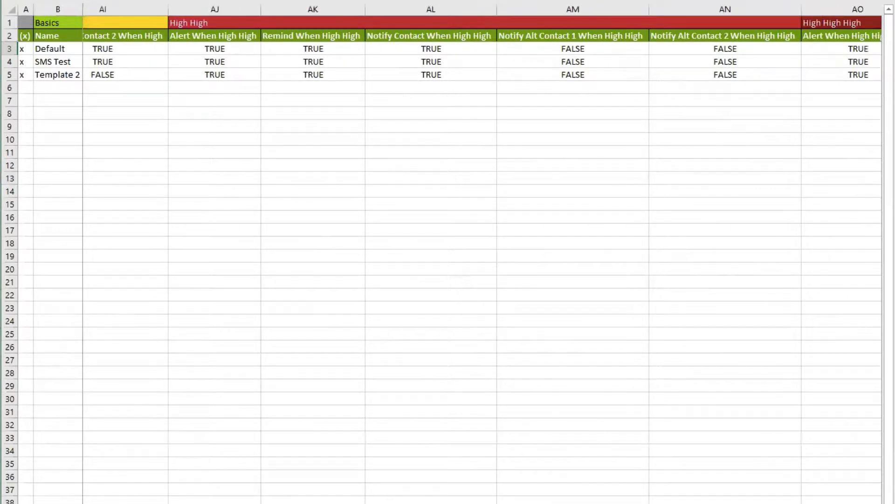
{"action": "scroll", "coordinate": [483, 252], "scroll_direction": "right", "scroll_amount": 15}
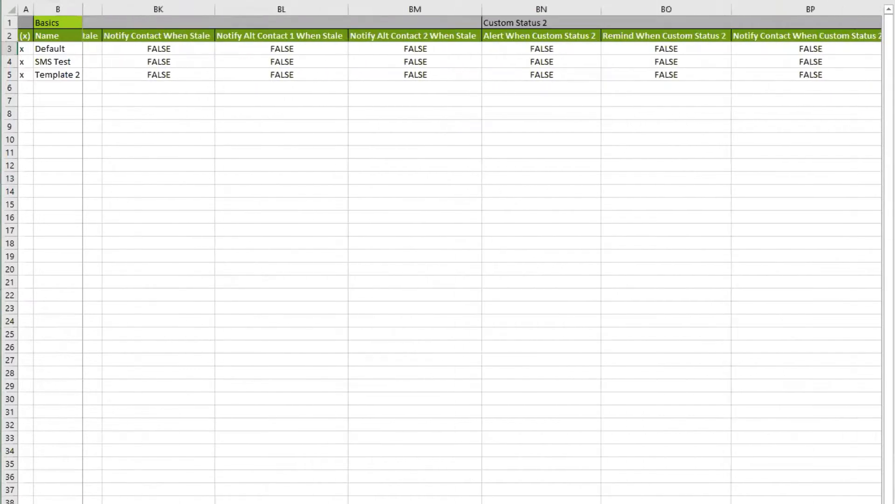
{"action": "scroll", "coordinate": [483, 252], "scroll_direction": "right", "scroll_amount": 20}
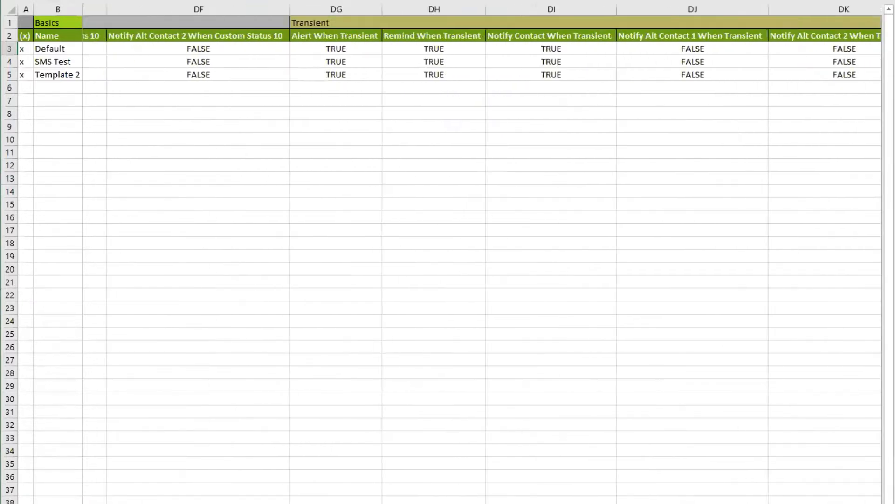
{"action": "scroll", "coordinate": [483, 252], "scroll_direction": "left", "scroll_amount": 2}
{"action": "scroll", "coordinate": [482, 252], "scroll_direction": "right", "scroll_amount": 1}
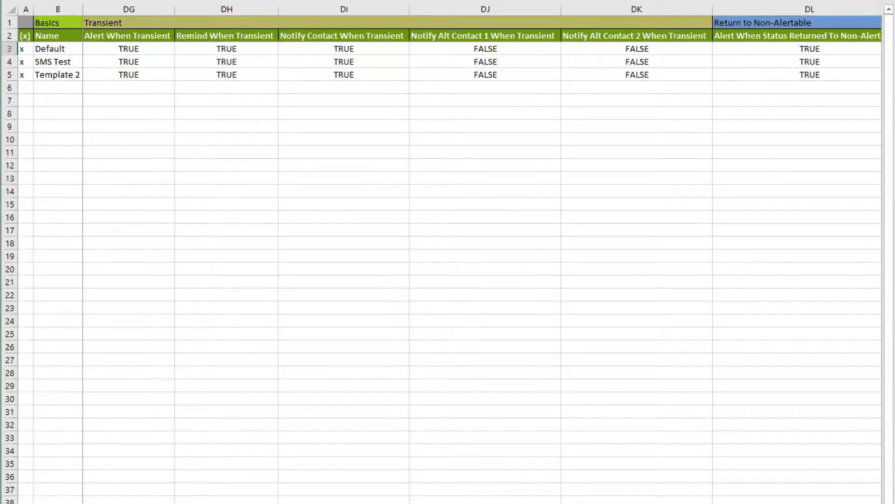
- Examine the Return to Non-Alertable columns and the Extended options for including history, limits, source, attributes and groups in alerts
{"action": "scroll", "coordinate": [482, 271], "scroll_direction": "right", "scroll_amount": 10}
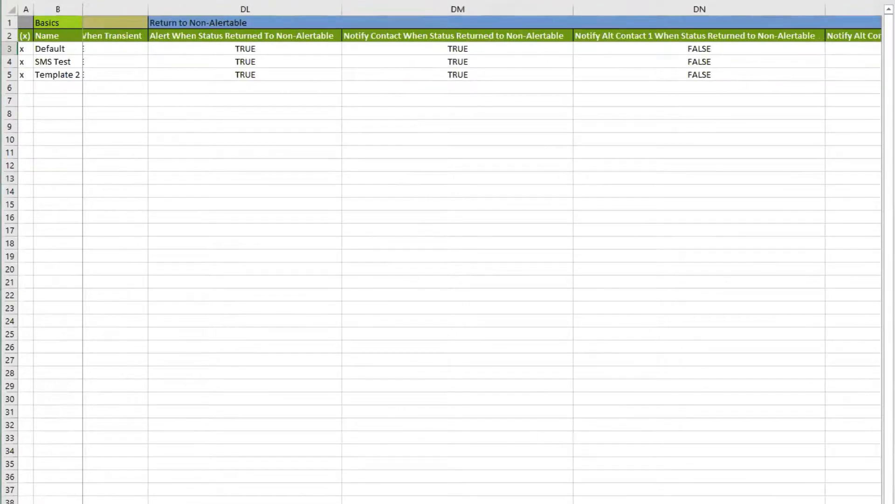
{"action": "scroll", "coordinate": [482, 270], "scroll_direction": "right", "scroll_amount": 2}
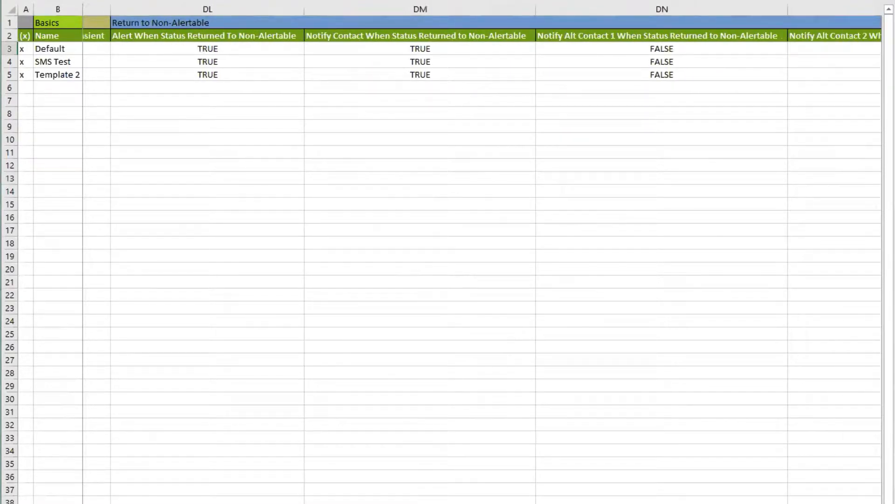
{"action": "scroll", "coordinate": [482, 271], "scroll_direction": "right", "scroll_amount": 8}
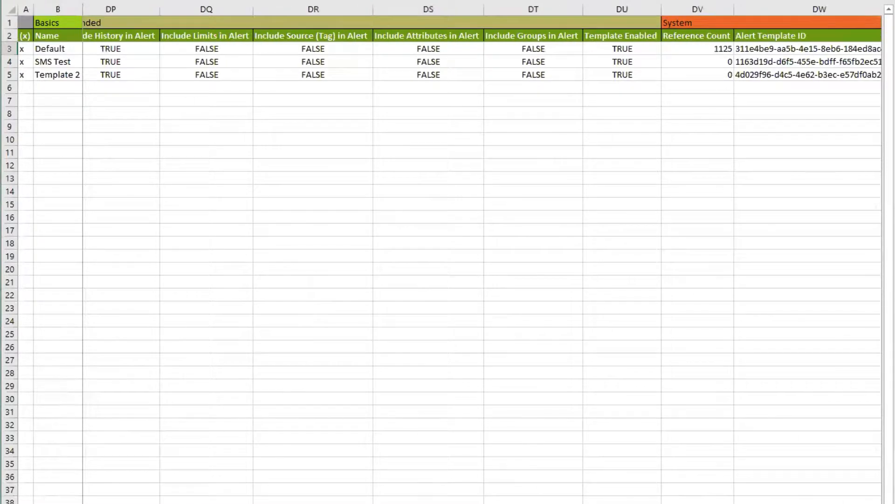
{"action": "scroll", "coordinate": [510, 414], "scroll_direction": "left", "scroll_amount": 1}
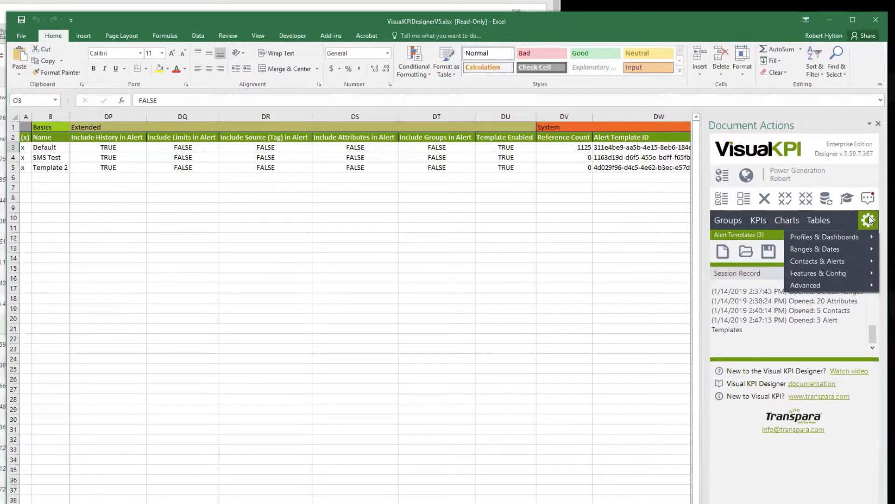
- Open the Profile Groups from the Profiles & Dashboards settings
{"action": "mouse_move", "coordinate": [842, 242]}
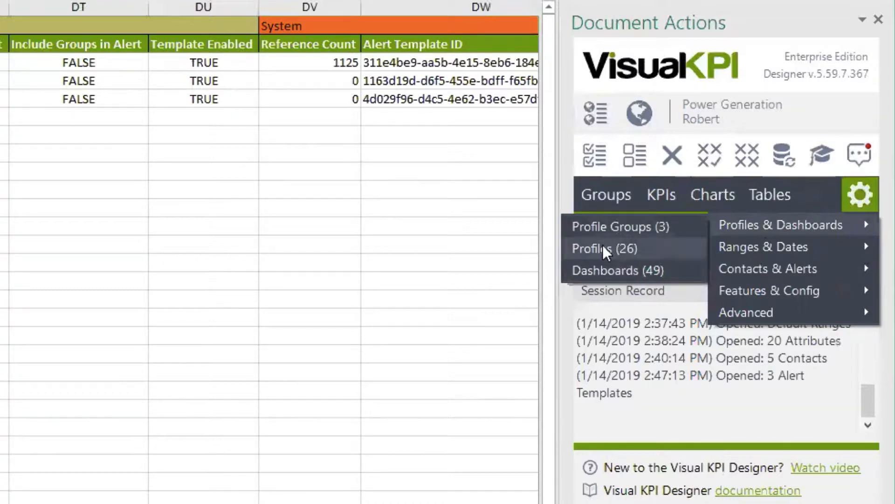
{"action": "left_click", "coordinate": [625, 227]}
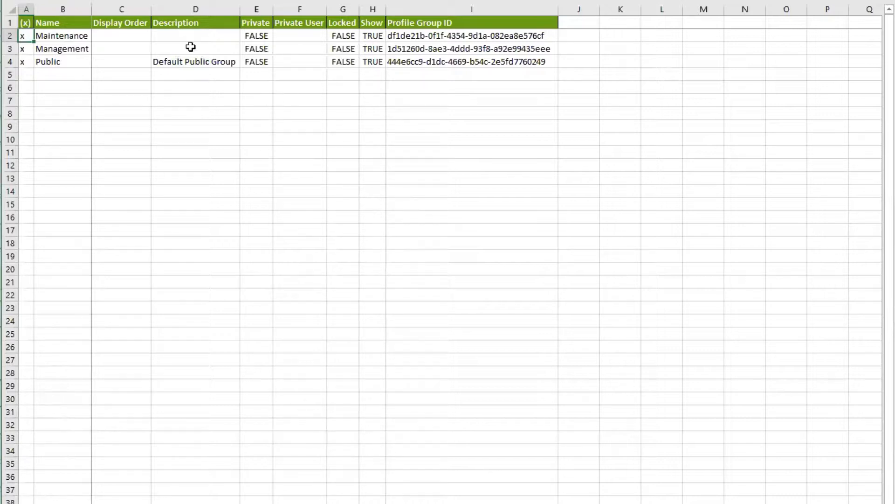
- Open the Profiles from the Profiles & Dashboards settings
{"action": "left_click", "coordinate": [878, 147]}
{"action": "mouse_move", "coordinate": [838, 166]}
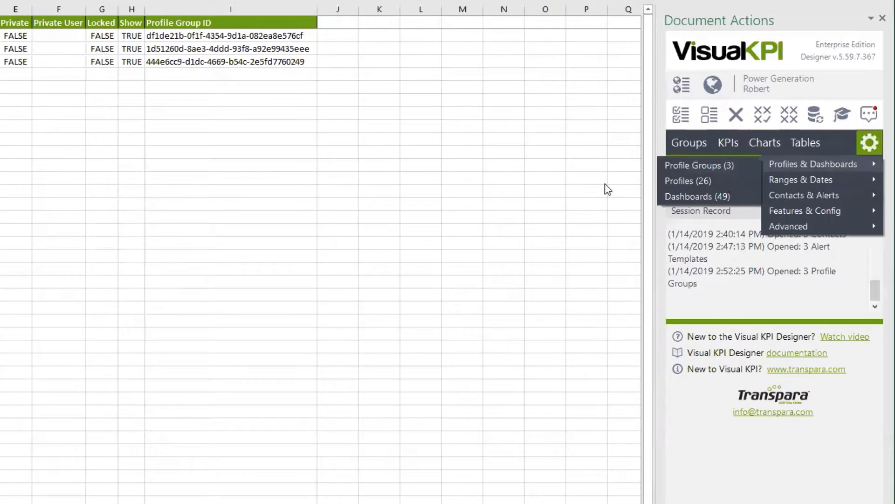
{"action": "left_click", "coordinate": [684, 181]}
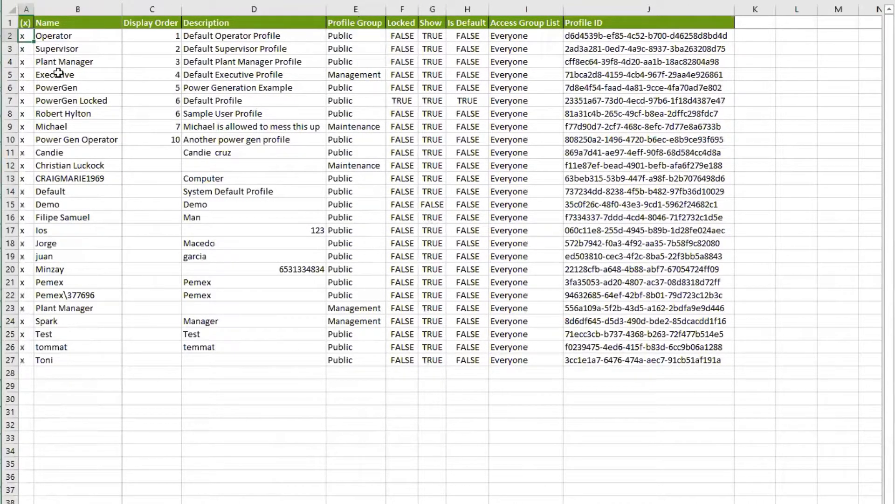
- View the Profile Group choices available for the sample user profile, without changing its group
{"action": "left_click", "coordinate": [59, 116]}
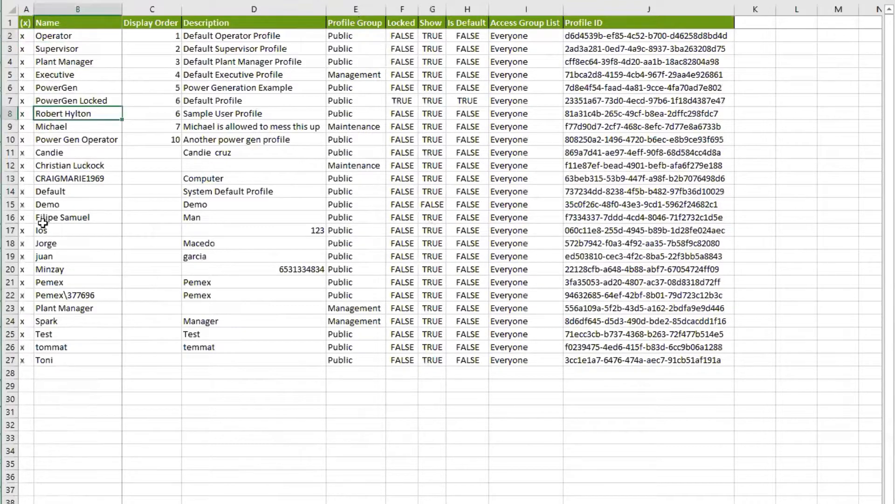
{"action": "left_click", "coordinate": [350, 115]}
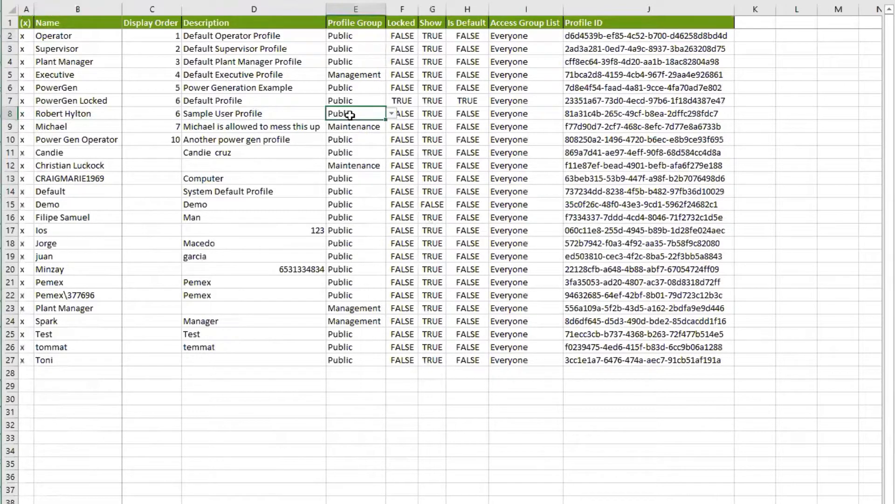
{"action": "left_click", "coordinate": [392, 113]}
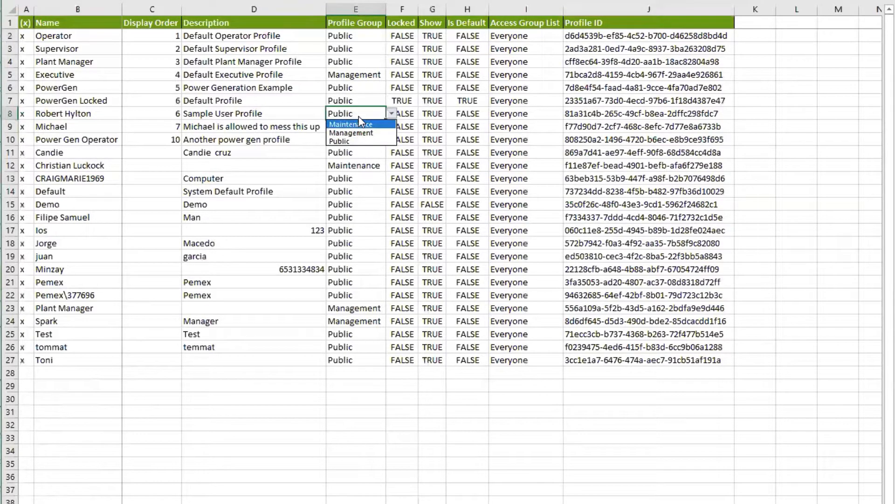
{"action": "left_click", "coordinate": [390, 113]}
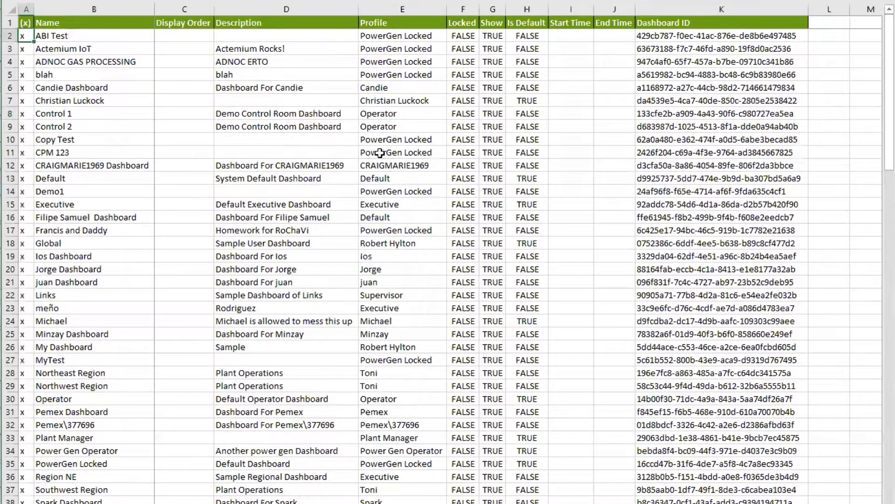
- Look through the full Dashboards list, including each dashboard's description, profile and default setting
{"action": "scroll", "coordinate": [158, 233], "scroll_direction": "down", "scroll_amount": 8}
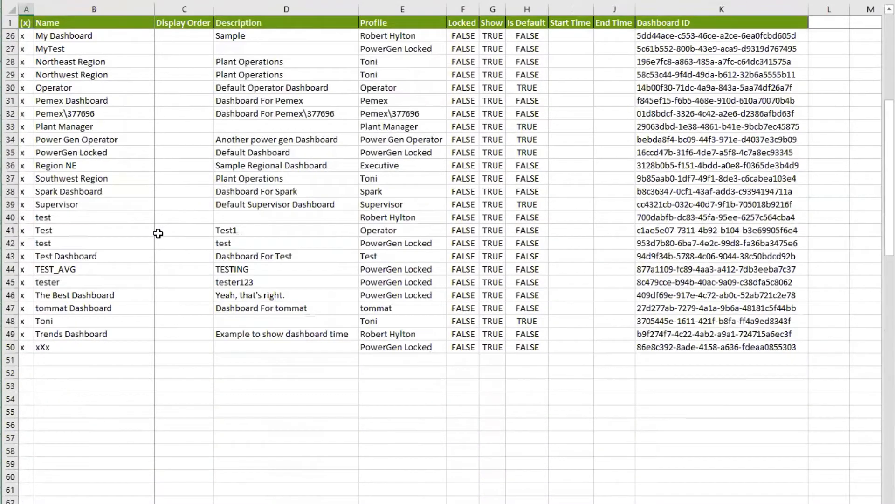
{"action": "scroll", "coordinate": [158, 233], "scroll_direction": "up", "scroll_amount": 7}
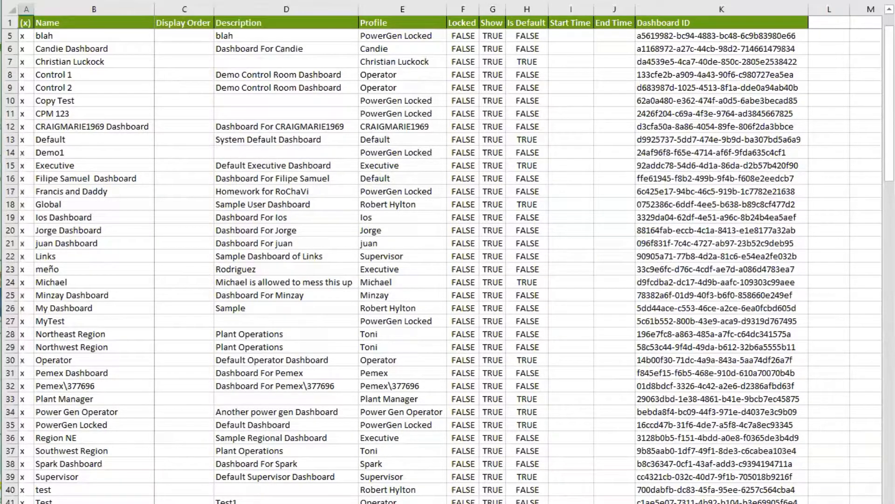
{"action": "left_click", "coordinate": [9, 36]}
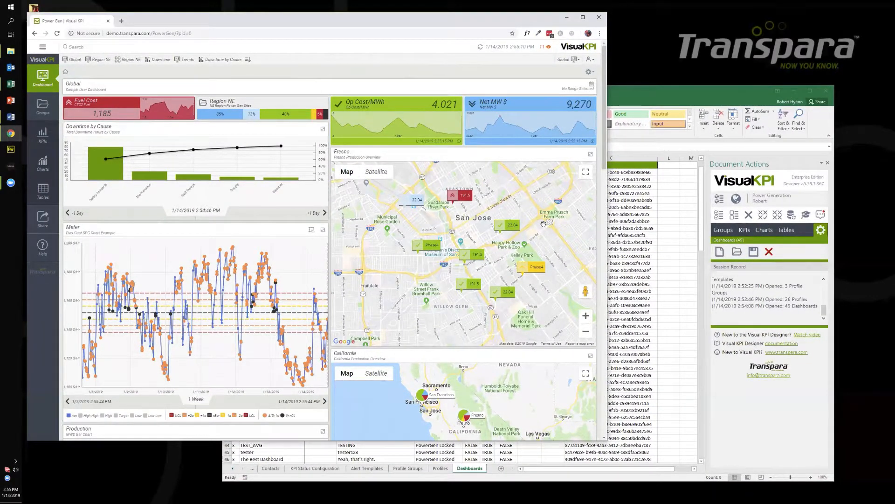
- Switch back to the Excel workbook and open the Website settings from Features & Config
{"action": "left_click", "coordinate": [694, 95]}
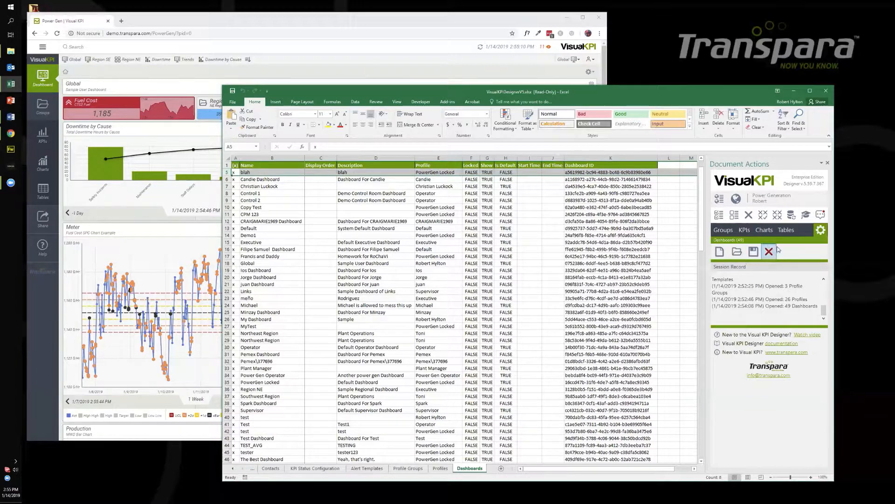
{"action": "left_click", "coordinate": [819, 235]}
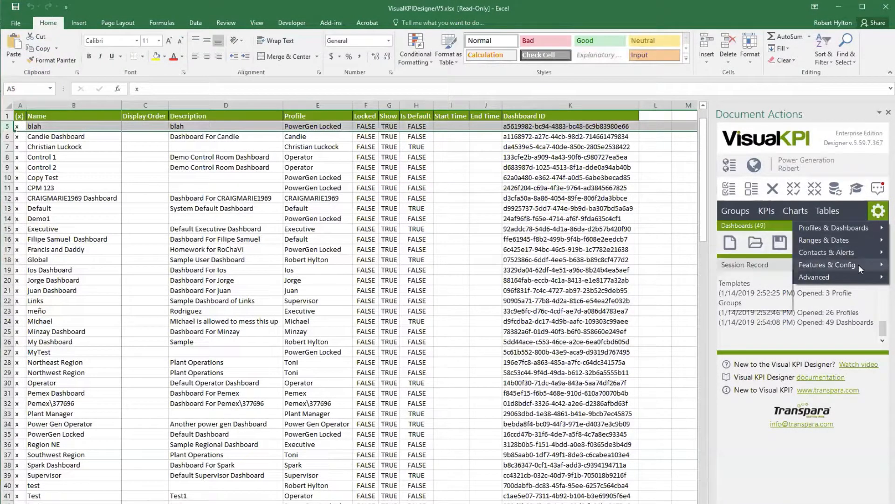
{"action": "mouse_move", "coordinate": [857, 276]}
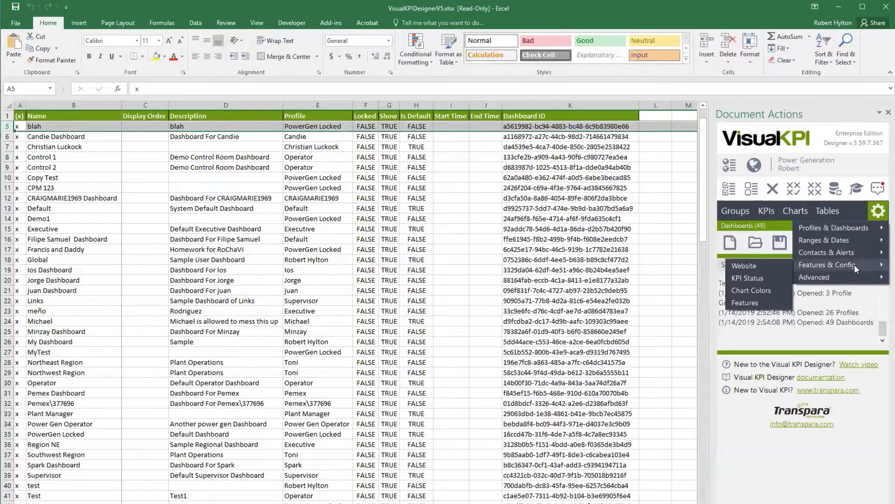
{"action": "left_click", "coordinate": [746, 265]}
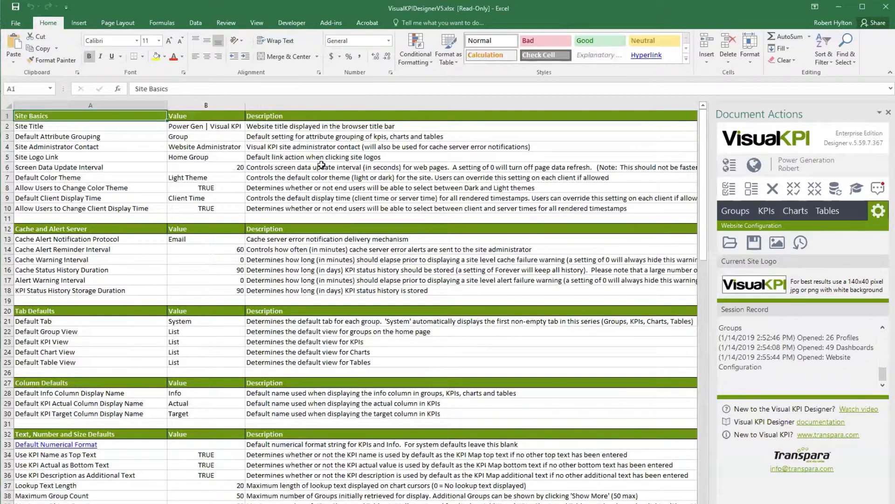
- Examine the Site Title and Default Color Theme values, plus the unit choices for Default Near Me Distance Unit
{"action": "left_click", "coordinate": [204, 129]}
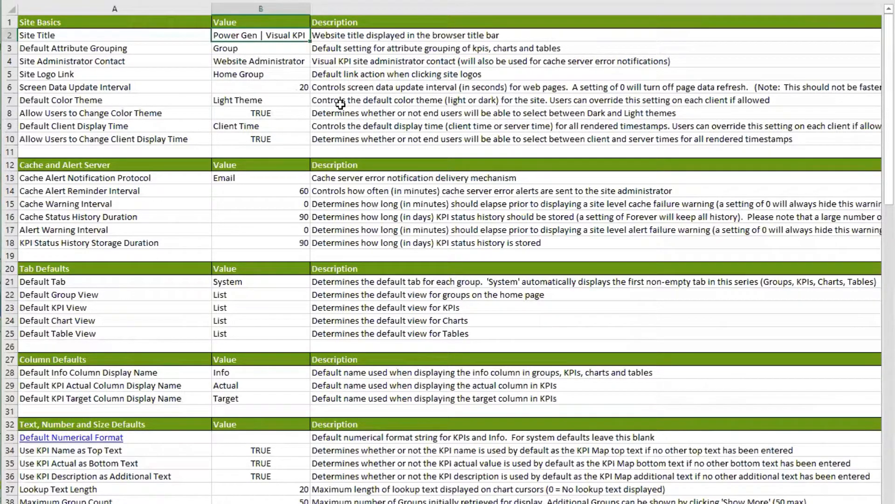
{"action": "left_click", "coordinate": [261, 100]}
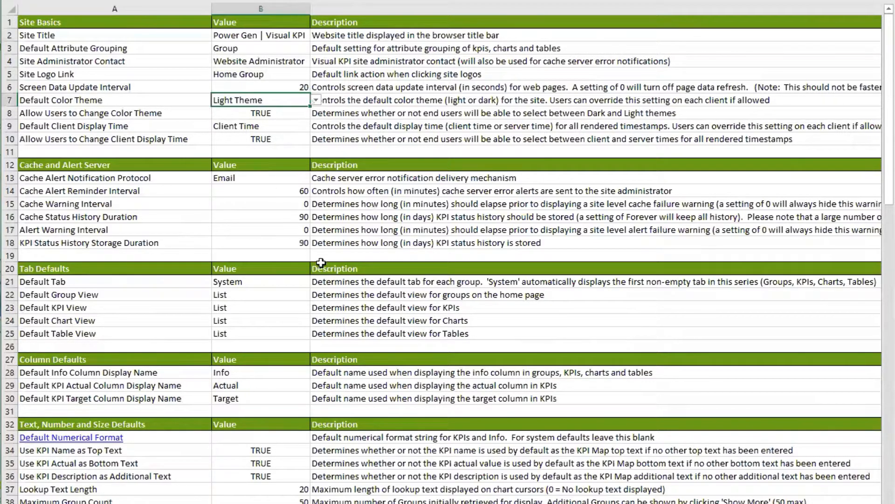
{"action": "scroll", "coordinate": [371, 261], "scroll_direction": "down", "scroll_amount": 4}
{"action": "scroll", "coordinate": [371, 263], "scroll_direction": "down", "scroll_amount": 2}
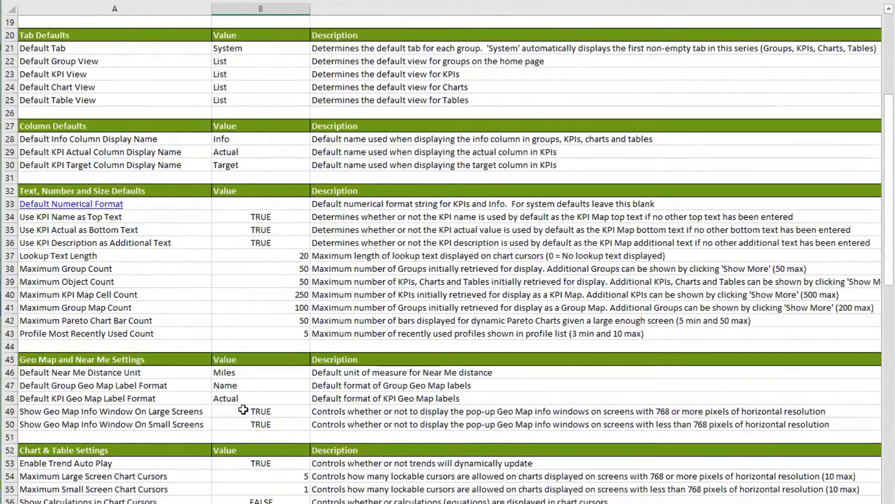
{"action": "left_click", "coordinate": [261, 374]}
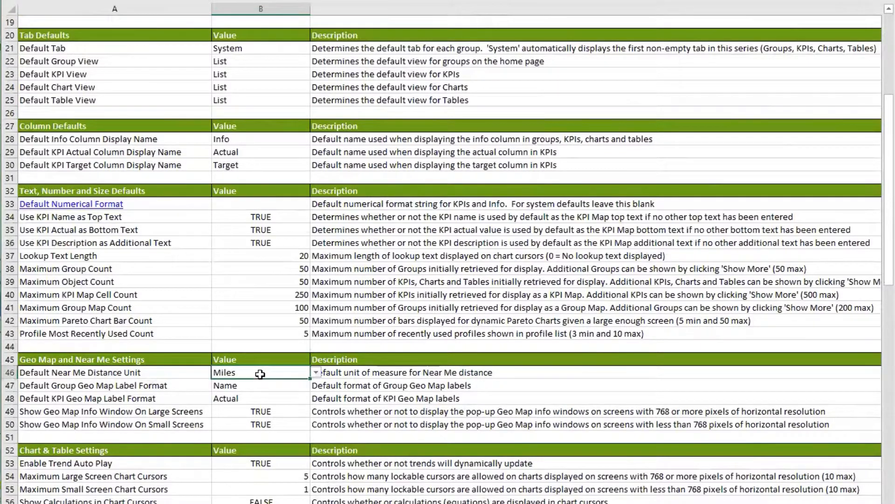
{"action": "left_click", "coordinate": [316, 372]}
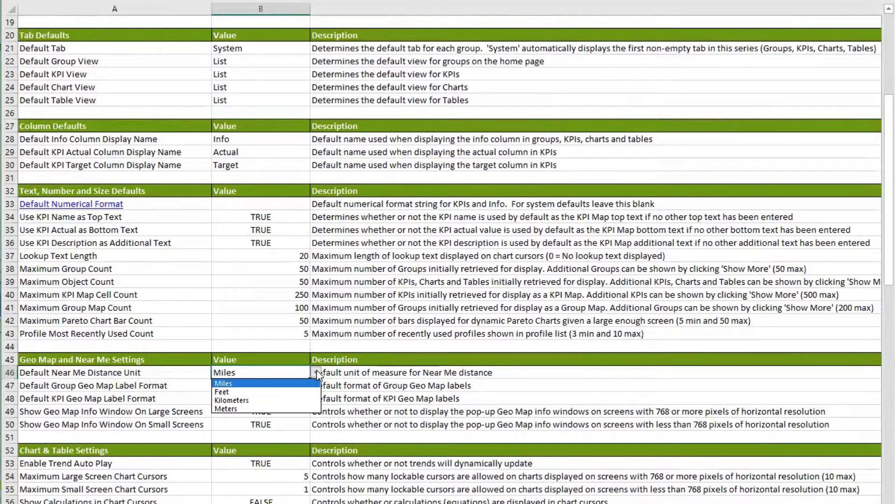
{"action": "left_click", "coordinate": [317, 372]}
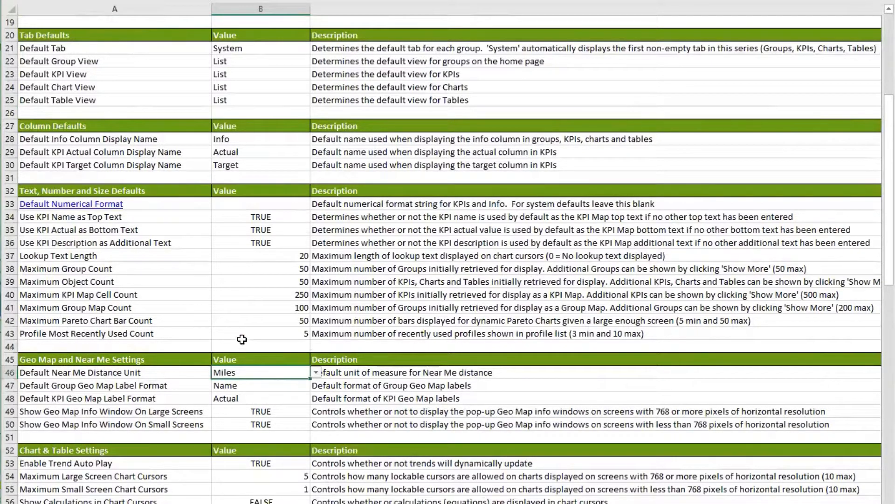
- Review the website settings down to Tab Defaults and view the choices for Default Group View
{"action": "scroll", "coordinate": [250, 275], "scroll_direction": "up", "scroll_amount": 3}
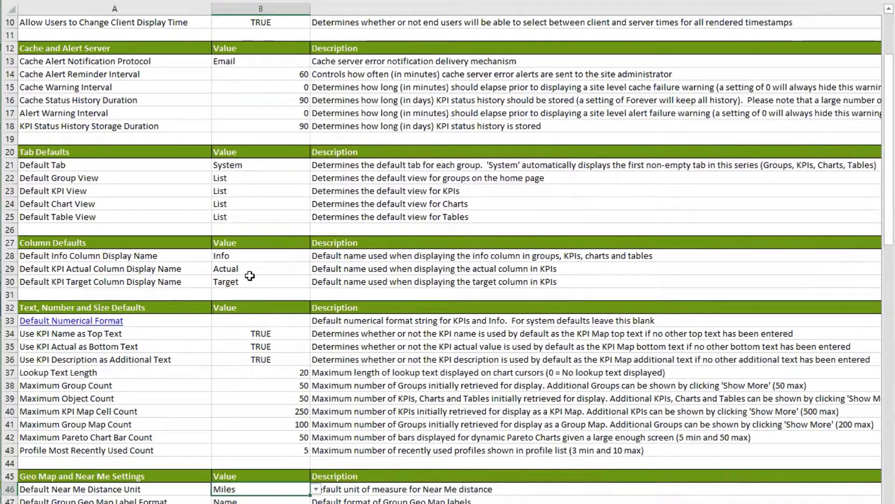
{"action": "scroll", "coordinate": [260, 310], "scroll_direction": "up", "scroll_amount": 3}
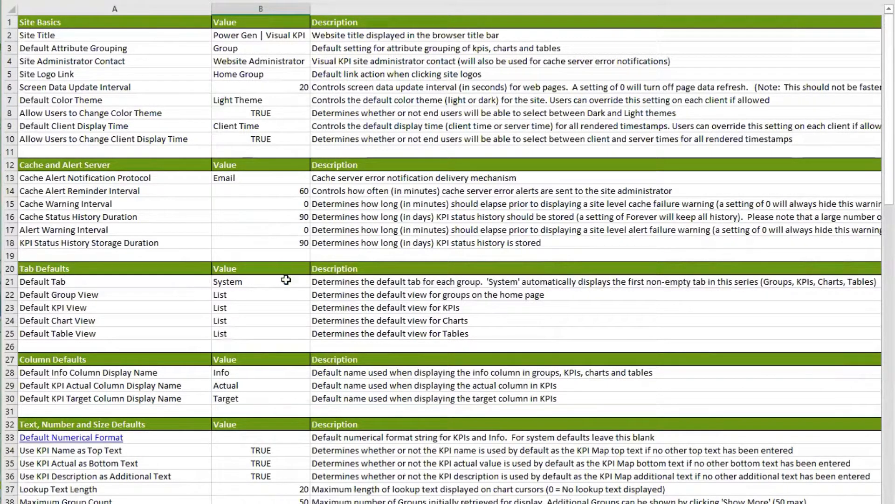
{"action": "scroll", "coordinate": [282, 277], "scroll_direction": "down", "scroll_amount": 2}
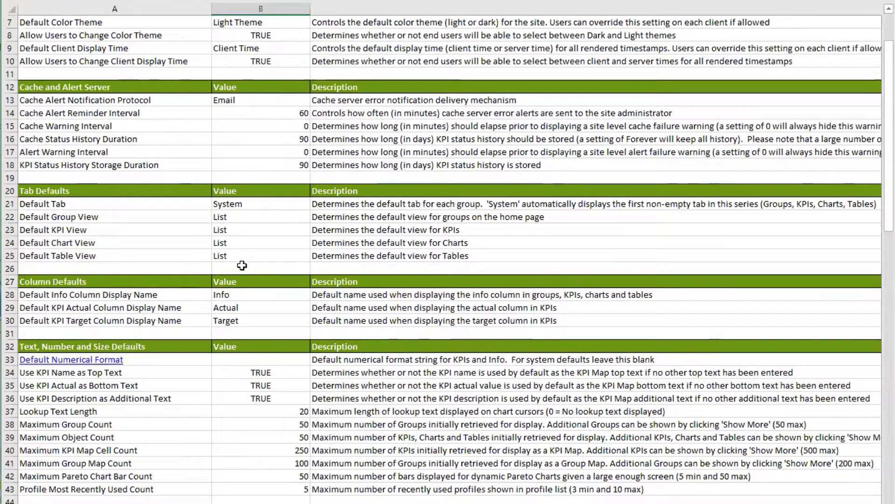
{"action": "scroll", "coordinate": [250, 256], "scroll_direction": "down", "scroll_amount": 3}
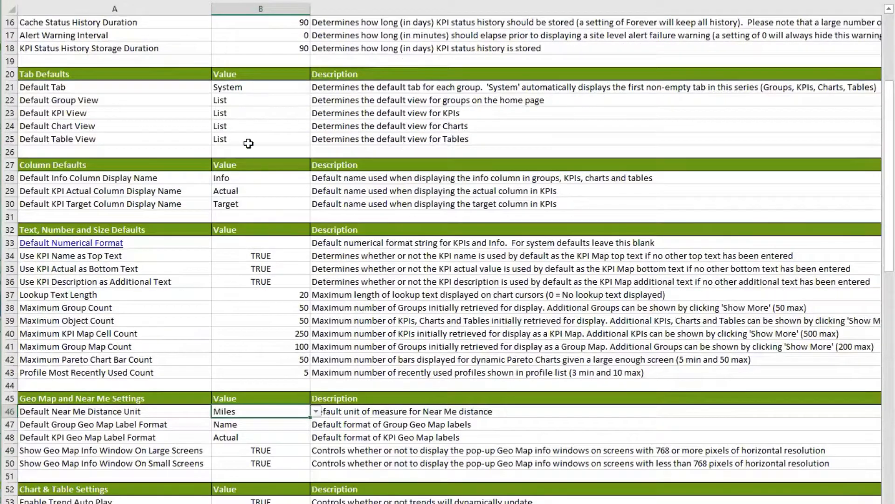
{"action": "left_click", "coordinate": [238, 100]}
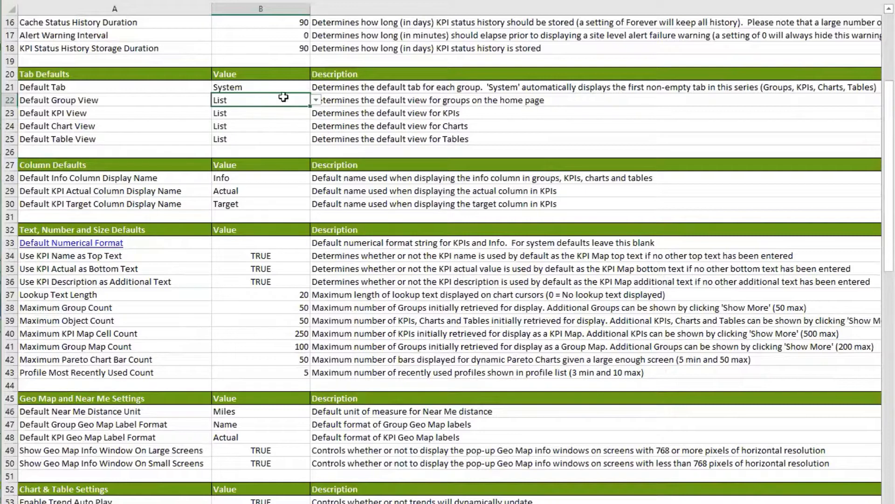
{"action": "left_click", "coordinate": [316, 100]}
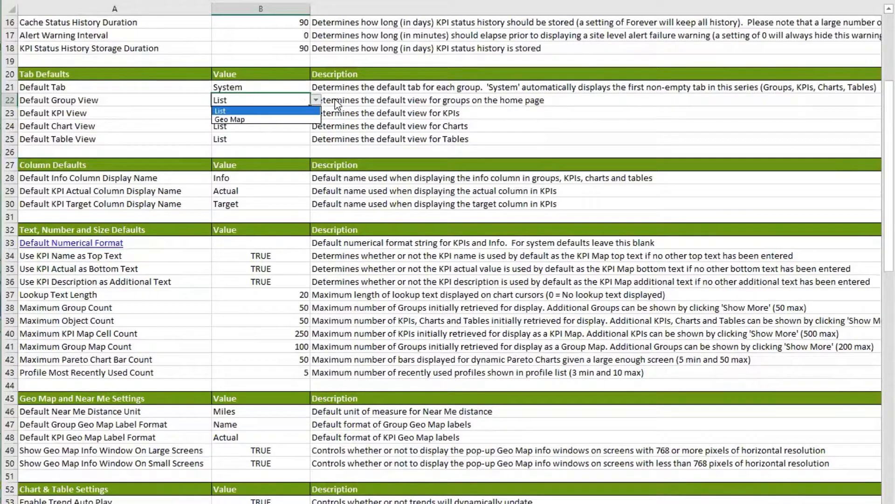
{"action": "left_click", "coordinate": [305, 101]}
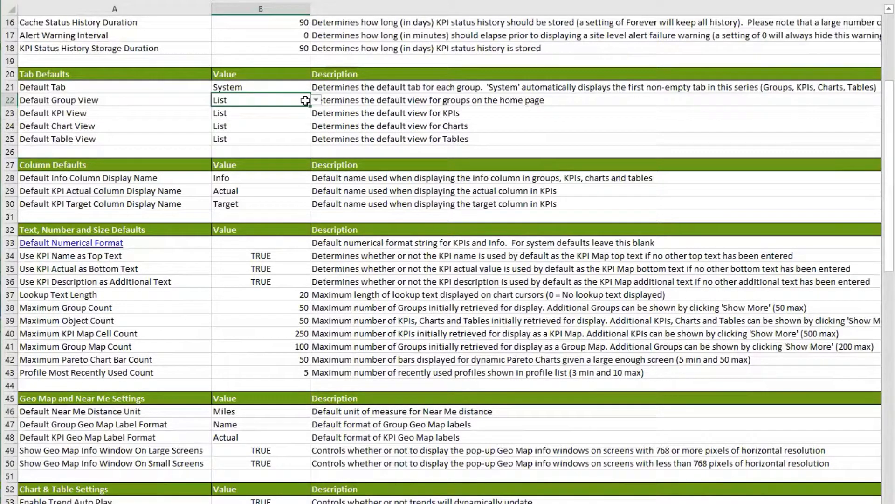
- View the choices for Default KPI View and keep it on List
{"action": "left_click", "coordinate": [266, 115]}
{"action": "left_click", "coordinate": [316, 113]}
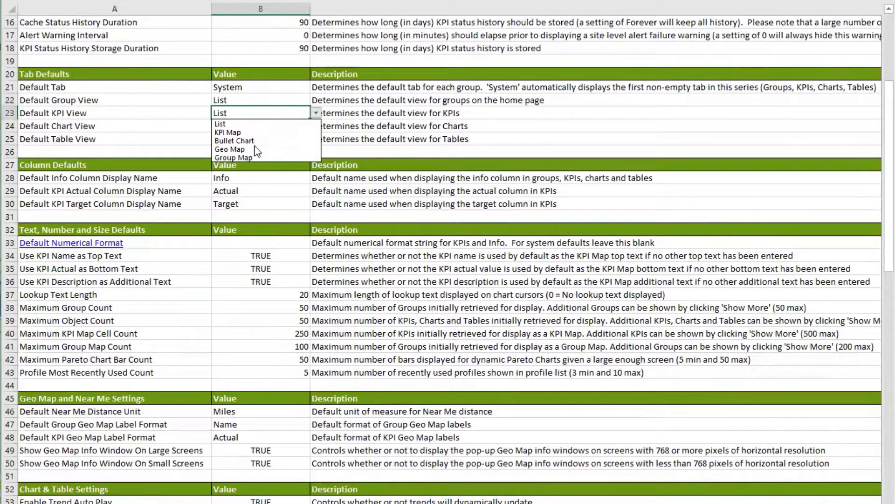
{"action": "left_click", "coordinate": [256, 123]}
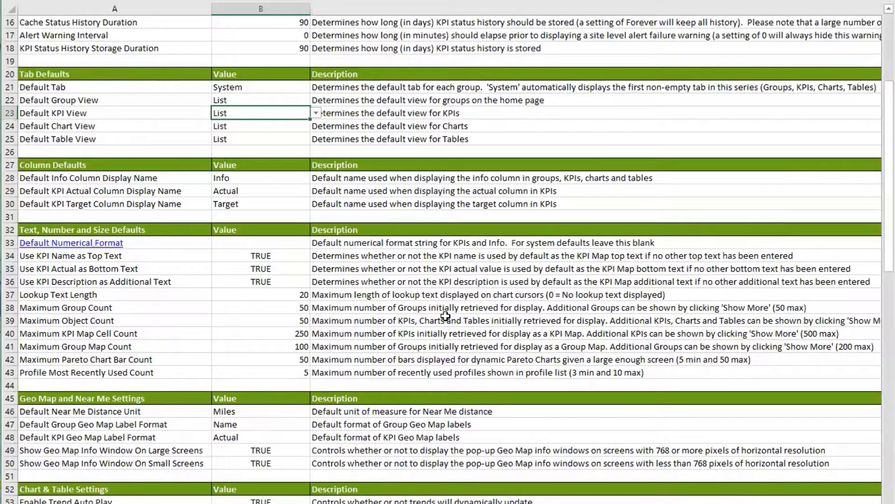
- Examine the Text, Number and Size Defaults, the Geo Map and Near Me Settings, and the Chart & Table Settings
{"action": "scroll", "coordinate": [441, 316], "scroll_direction": "down", "scroll_amount": 4}
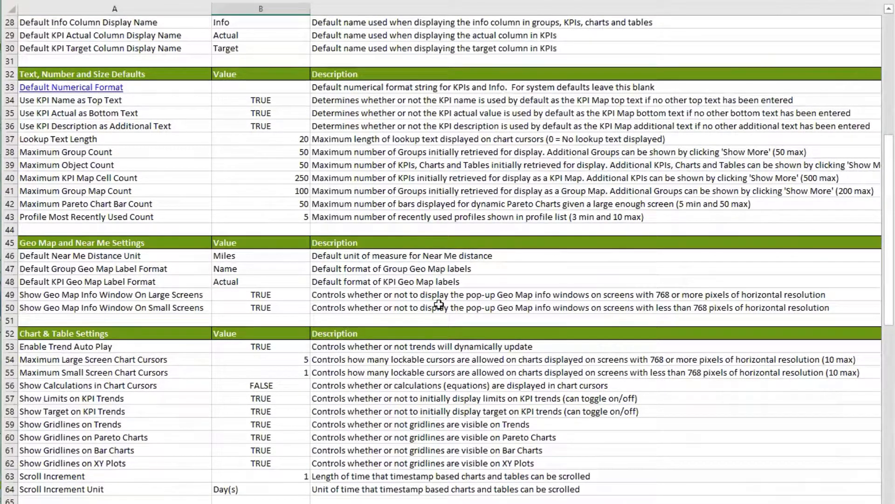
{"action": "left_click", "coordinate": [429, 112]}
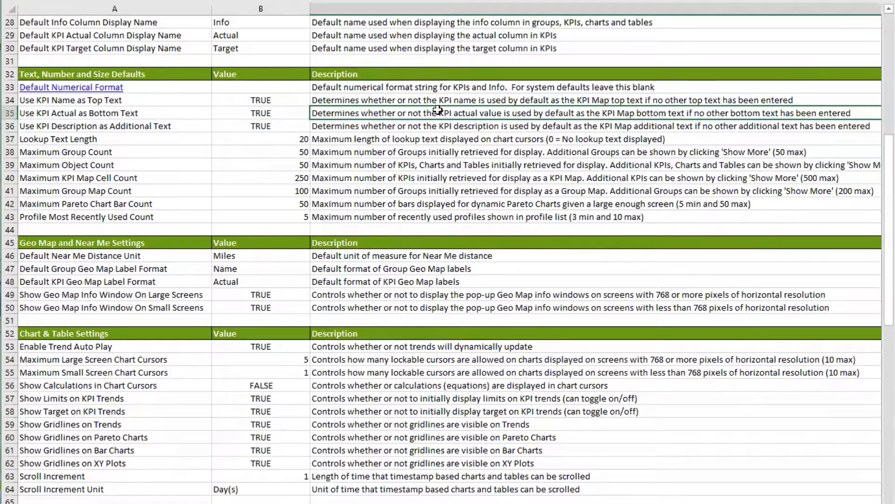
{"action": "scroll", "coordinate": [416, 353], "scroll_direction": "down", "scroll_amount": 5}
{"action": "scroll", "coordinate": [417, 353], "scroll_direction": "down", "scroll_amount": 6}
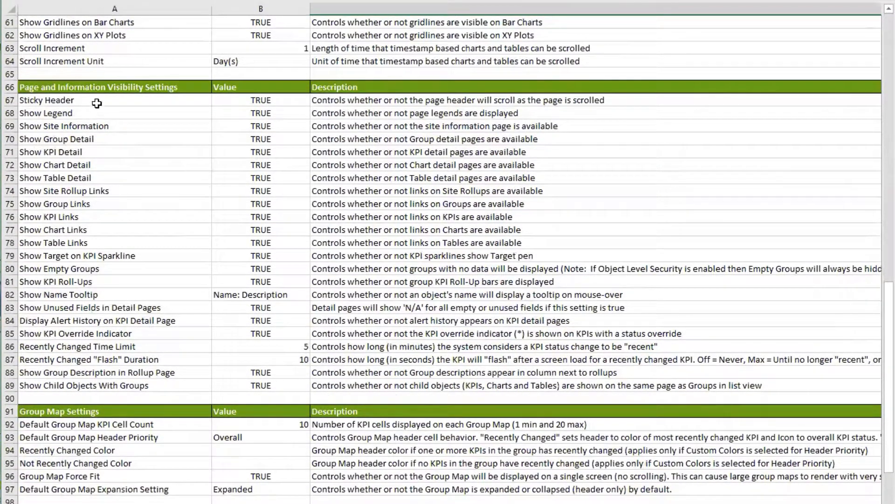
- Examine the Page and Information Visibility Settings and the Group Map, KPI Block, Time Range, Calculation and Watchlist sections
{"action": "left_click", "coordinate": [78, 113]}
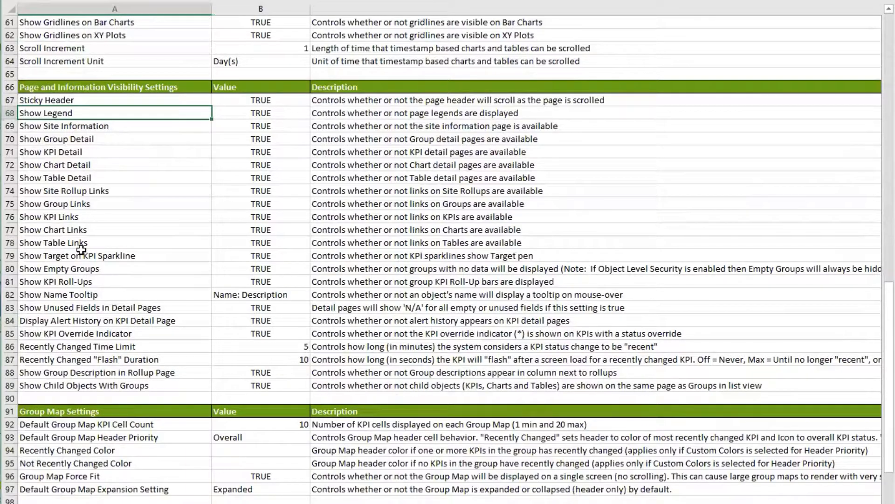
{"action": "scroll", "coordinate": [411, 321], "scroll_direction": "down", "scroll_amount": 2}
{"action": "scroll", "coordinate": [412, 321], "scroll_direction": "down", "scroll_amount": 6}
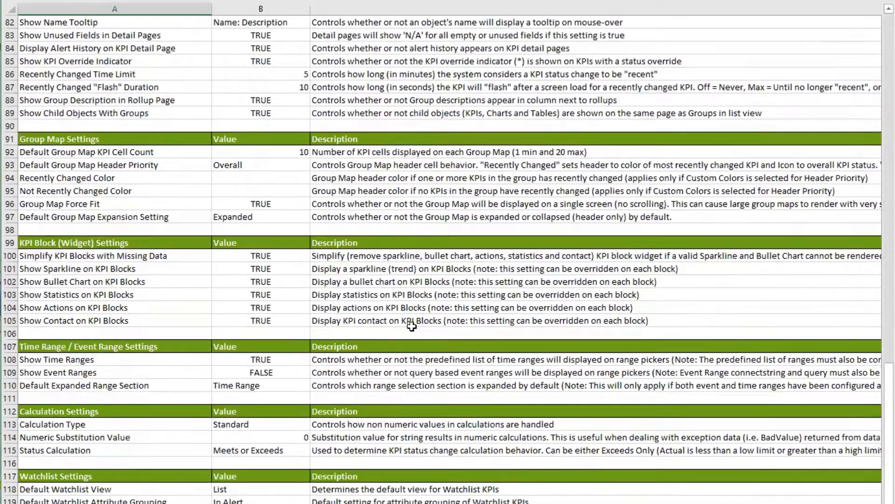
{"action": "scroll", "coordinate": [412, 328], "scroll_direction": "up", "scroll_amount": 7}
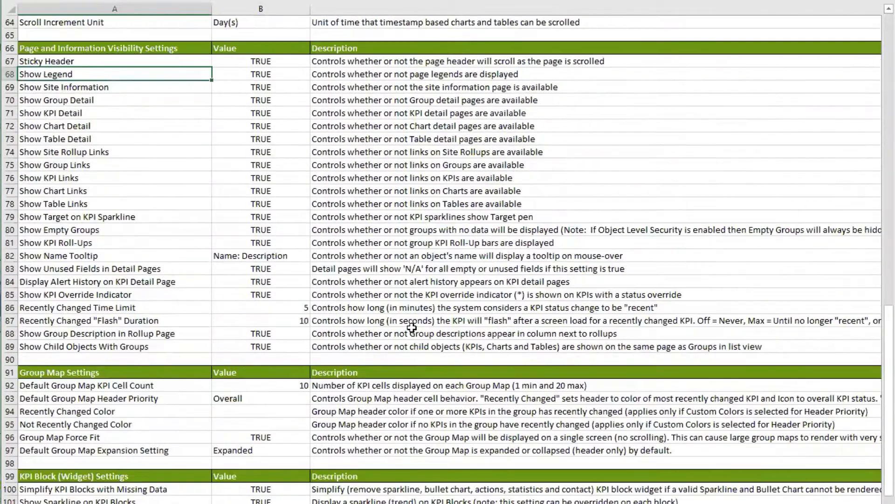
{"action": "scroll", "coordinate": [412, 327], "scroll_direction": "up", "scroll_amount": 8}
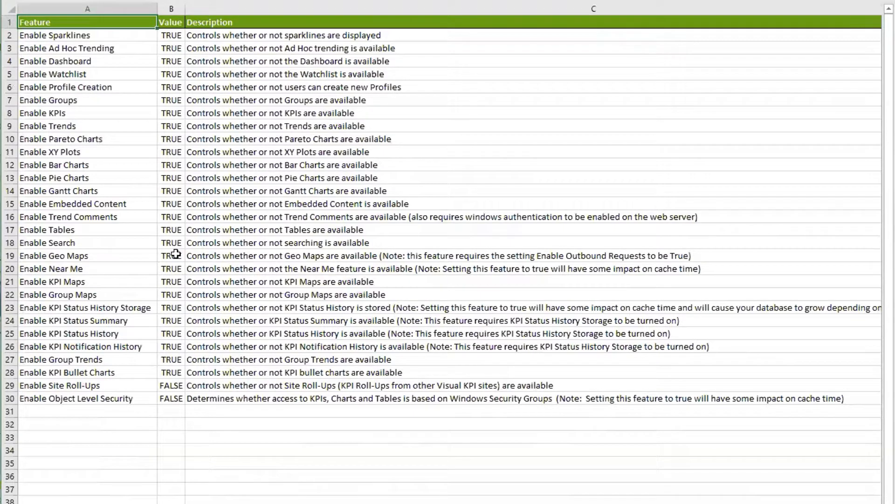
- Examine the Enable Geo Maps feature and its value, and the Enable Object Level Security feature
{"action": "left_click", "coordinate": [129, 248]}
{"action": "left_click", "coordinate": [131, 251]}
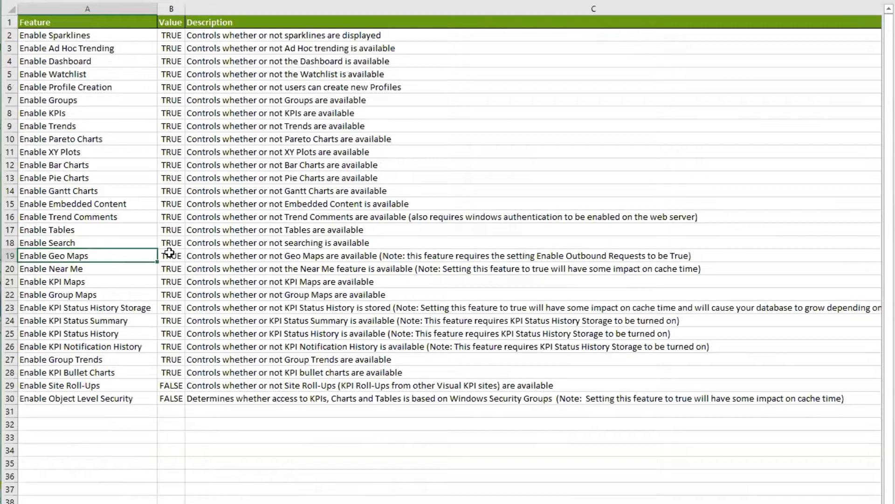
{"action": "left_click", "coordinate": [169, 253]}
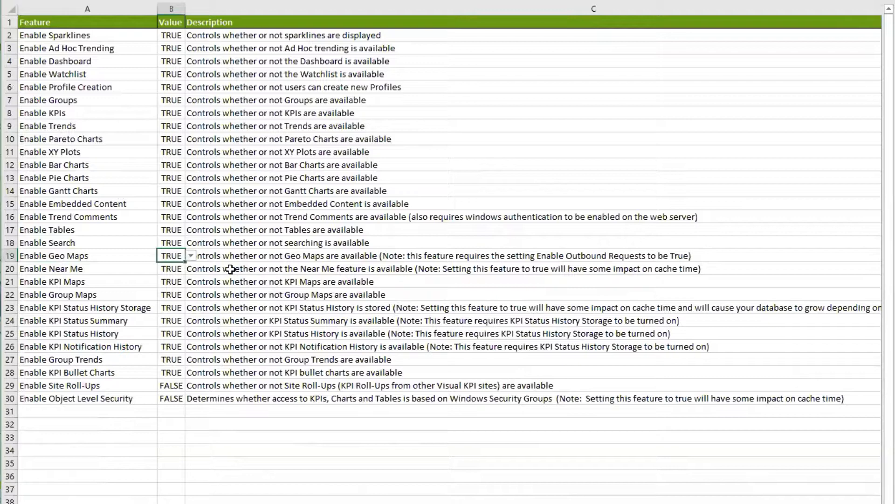
{"action": "left_click", "coordinate": [113, 397]}
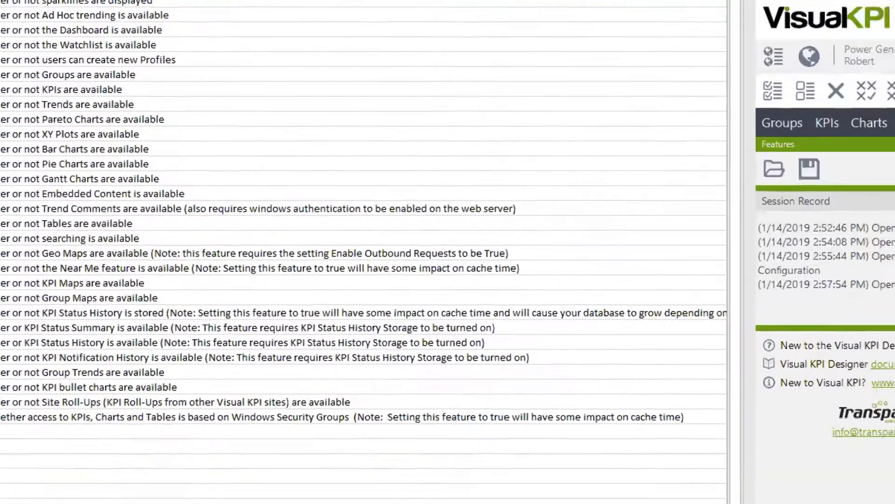
- Review the settings categories from Profiles & Dashboards through Advanced, and open the Languages settings
{"action": "left_click", "coordinate": [869, 103]}
{"action": "mouse_move", "coordinate": [848, 126]}
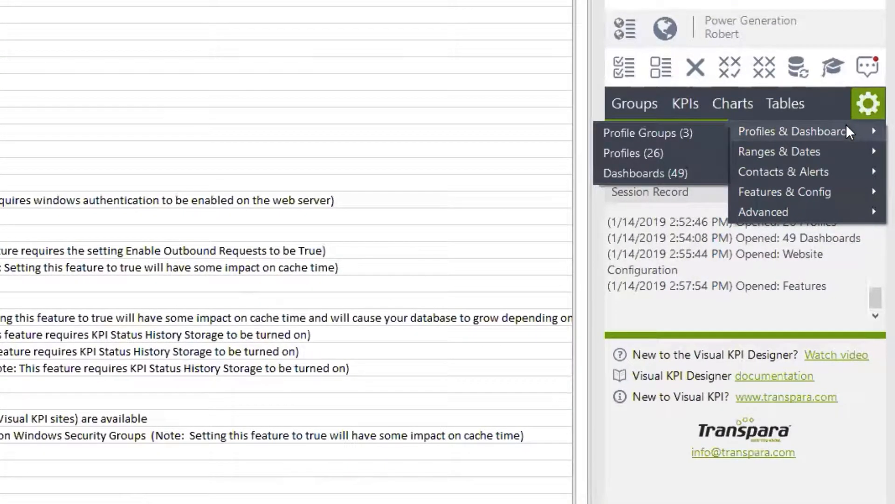
{"action": "mouse_move", "coordinate": [830, 144]}
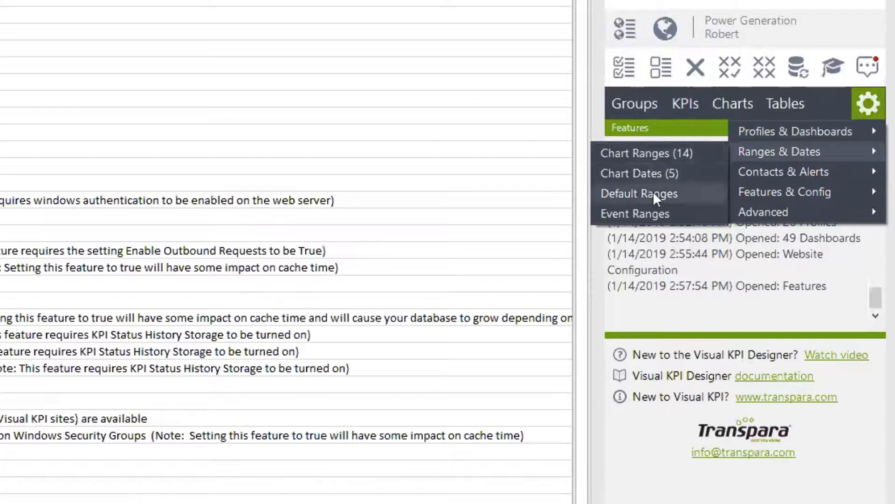
{"action": "mouse_move", "coordinate": [789, 172]}
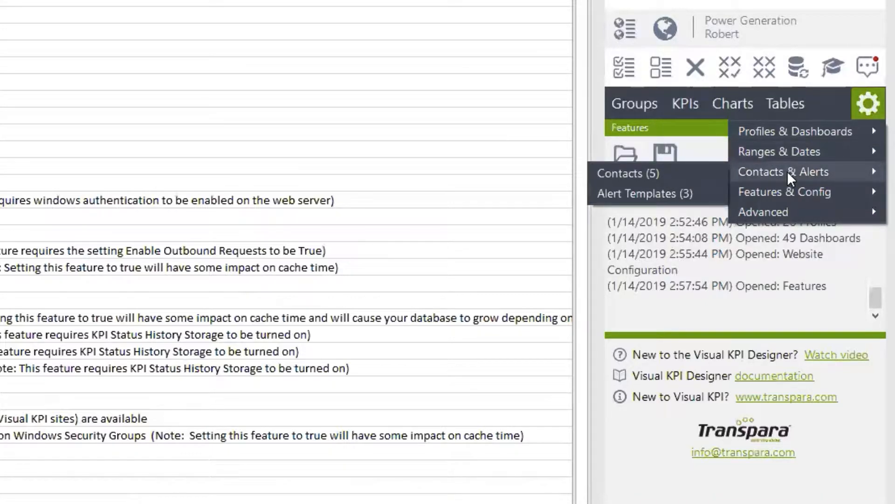
{"action": "mouse_move", "coordinate": [802, 192]}
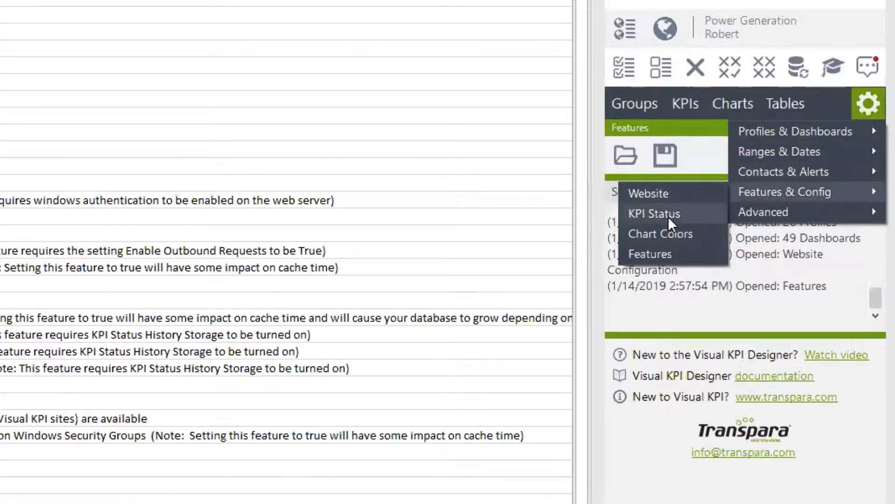
{"action": "mouse_move", "coordinate": [787, 211]}
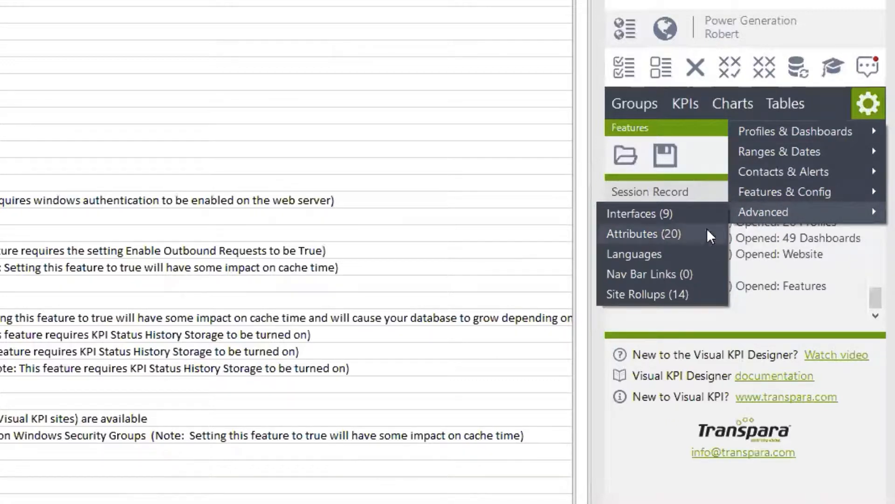
{"action": "left_click", "coordinate": [639, 251]}
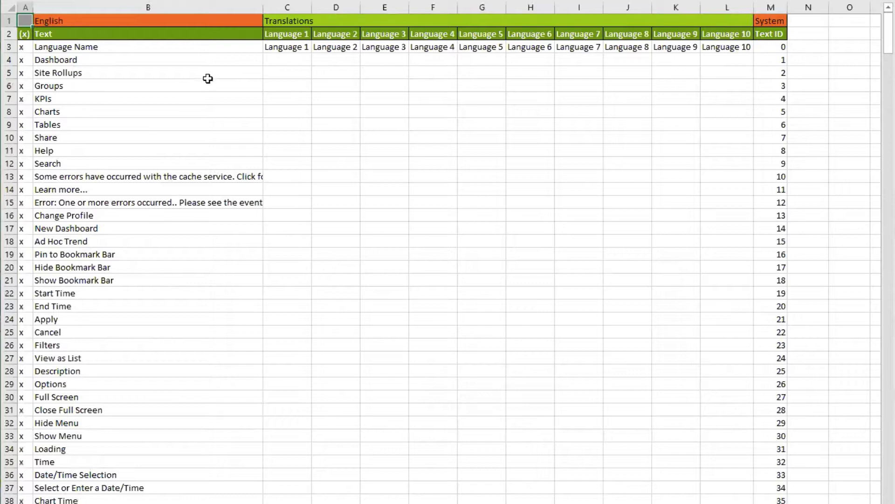
- Look through the English interface texts and the translation columns for Language 1 to Language 10
{"action": "scroll", "coordinate": [173, 180], "scroll_direction": "down", "scroll_amount": 9}
{"action": "scroll", "coordinate": [231, 171], "scroll_direction": "up", "scroll_amount": 8}
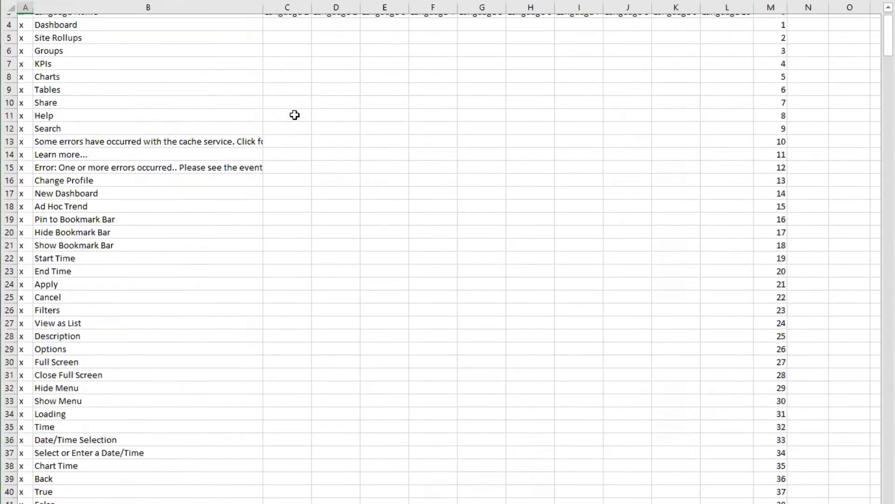
{"action": "scroll", "coordinate": [294, 114], "scroll_direction": "up", "scroll_amount": 1}
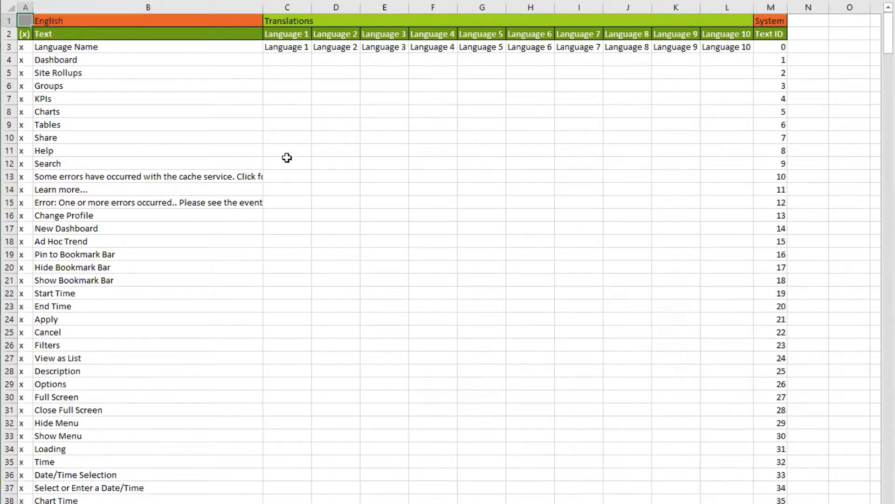